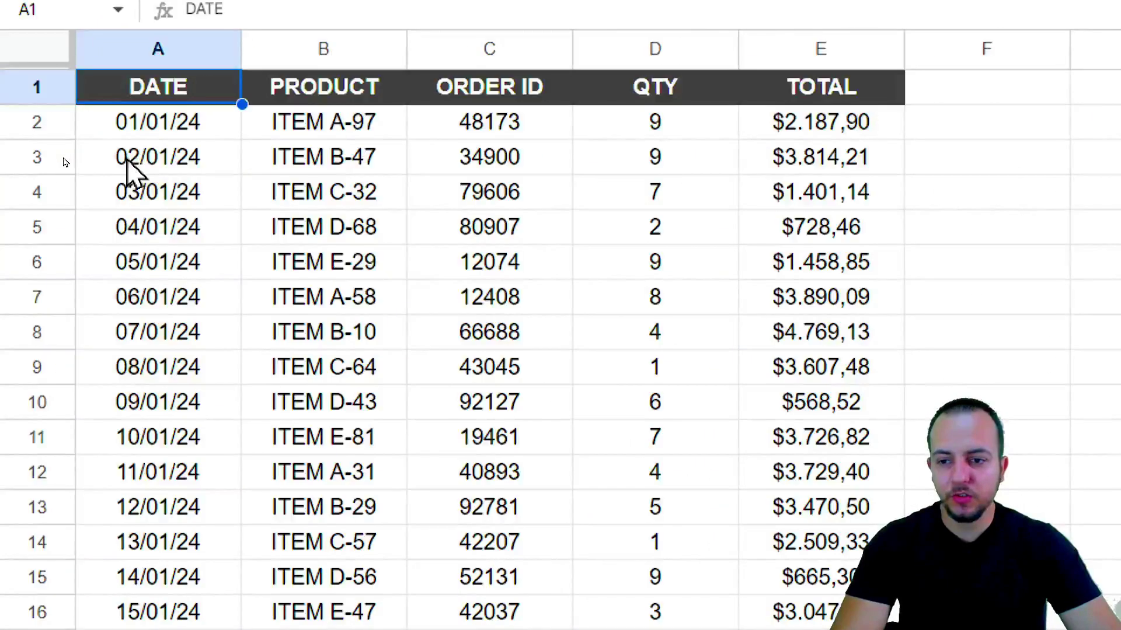
Point out sample data rows, several TOTAL cells in column E and the 3000 threshold in I2
left_click_drag(82, 175, 435, 167)
left_click_drag(871, 180, 808, 301)
left_click(829, 121)
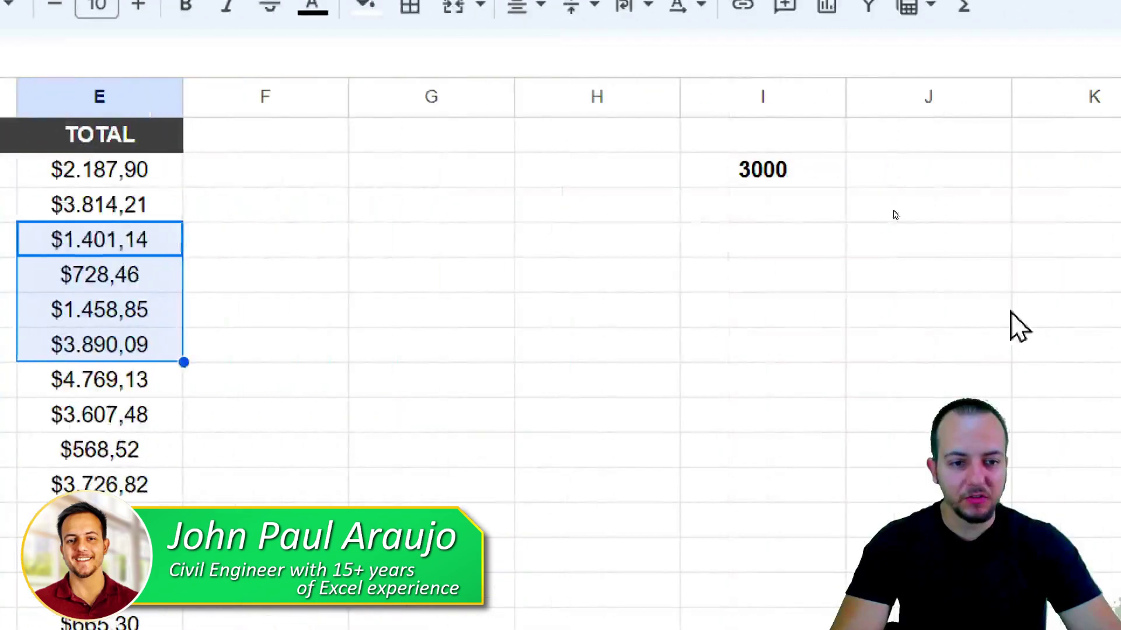
left_click(563, 187)
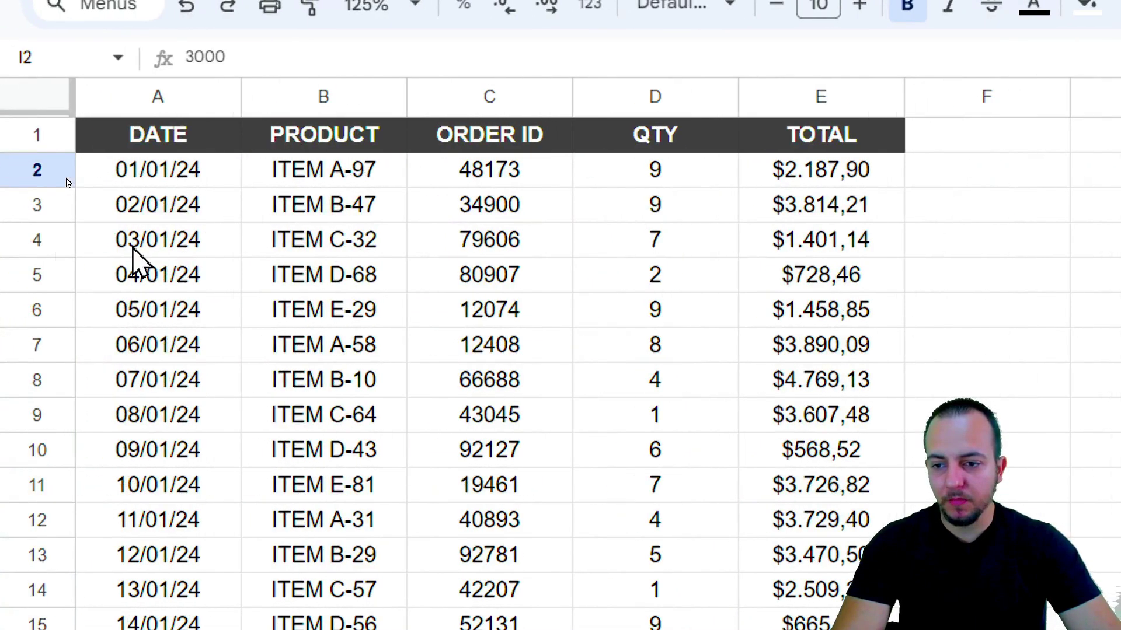
left_click_drag(133, 252, 779, 262)
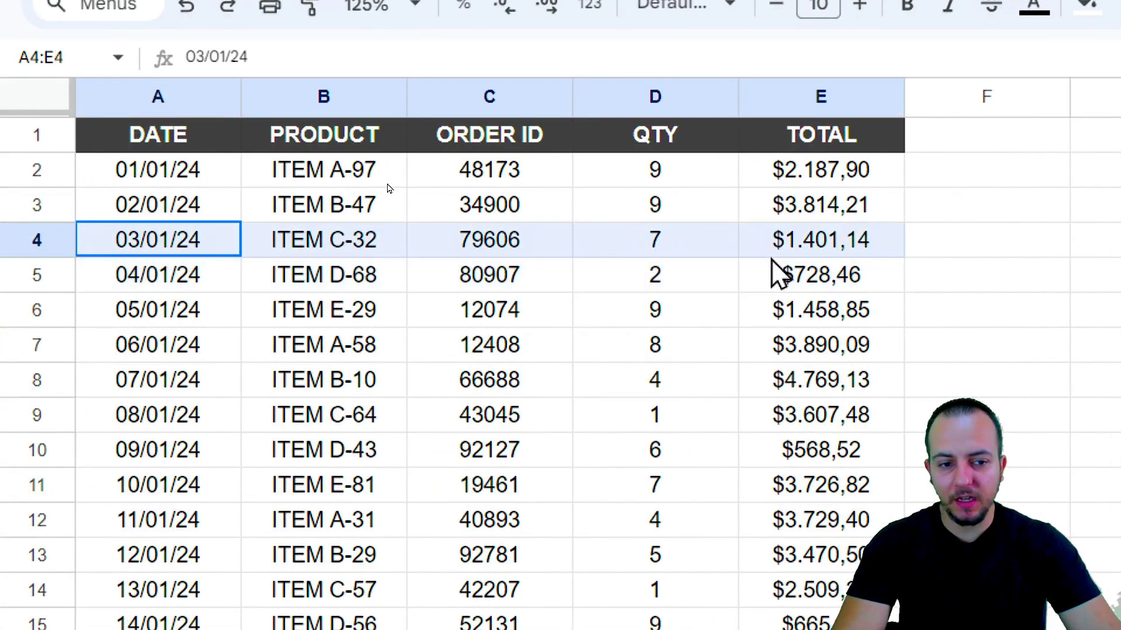
left_click(795, 216)
left_click(814, 248)
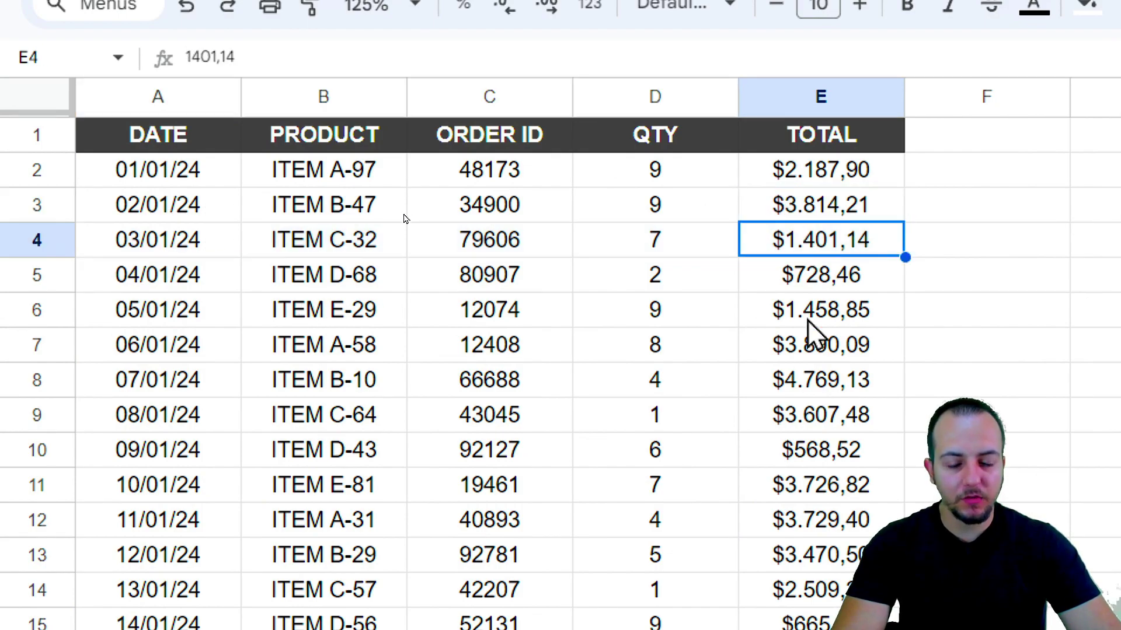
left_click(816, 318)
left_click(811, 415)
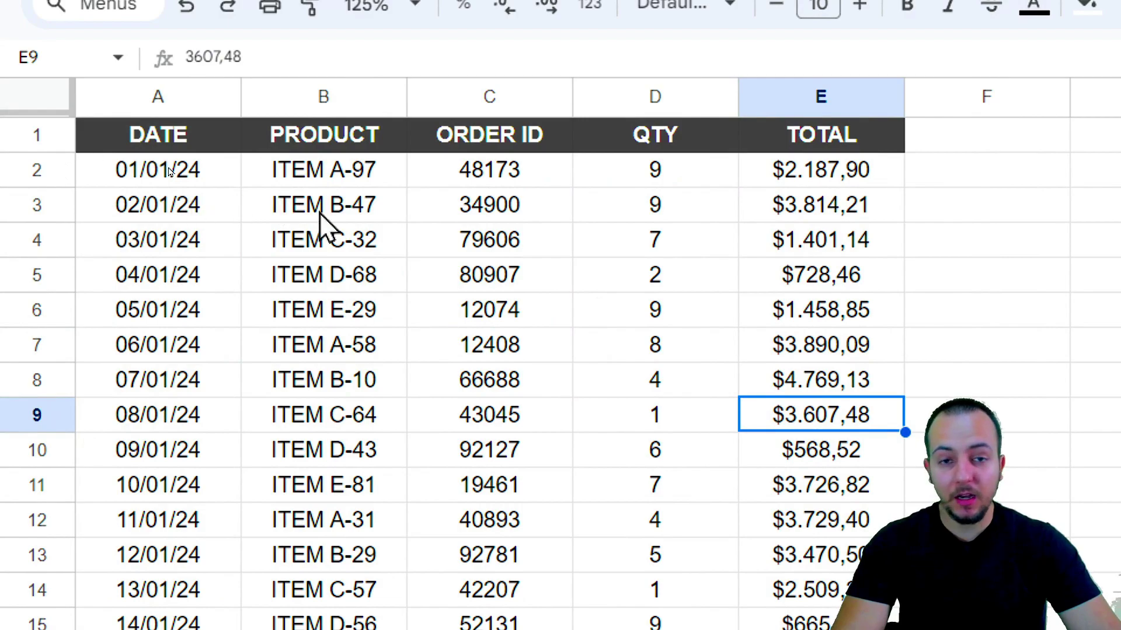
Point out data rows 2–8 and TOTAL cells E4–E9, then select the TOTAL values E2:E50
left_click(171, 143)
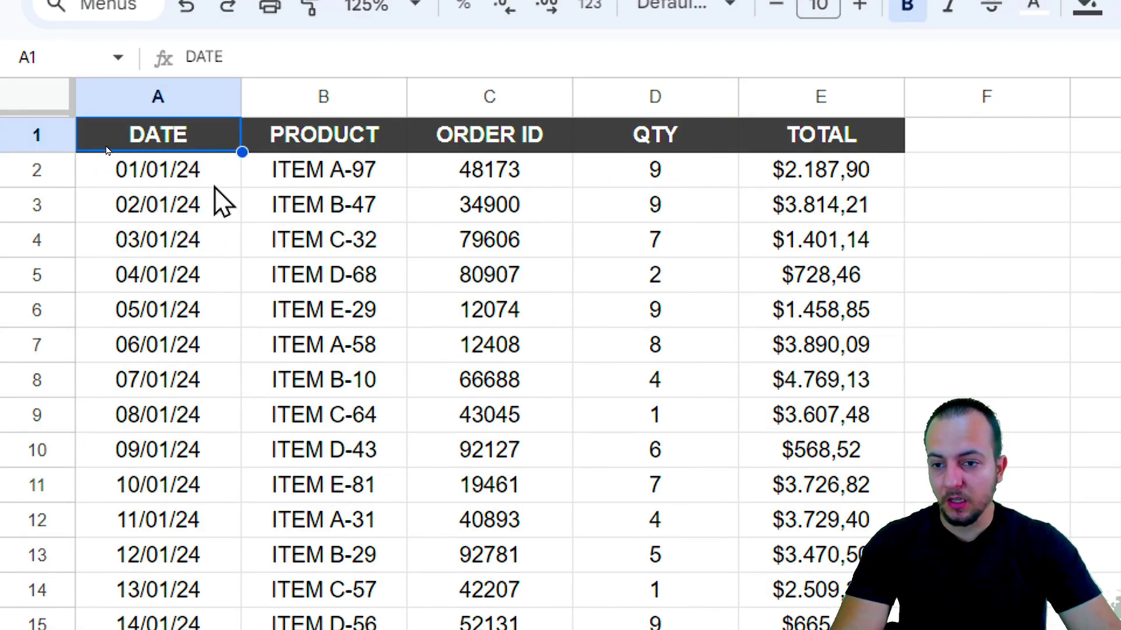
left_click_drag(215, 185, 799, 390)
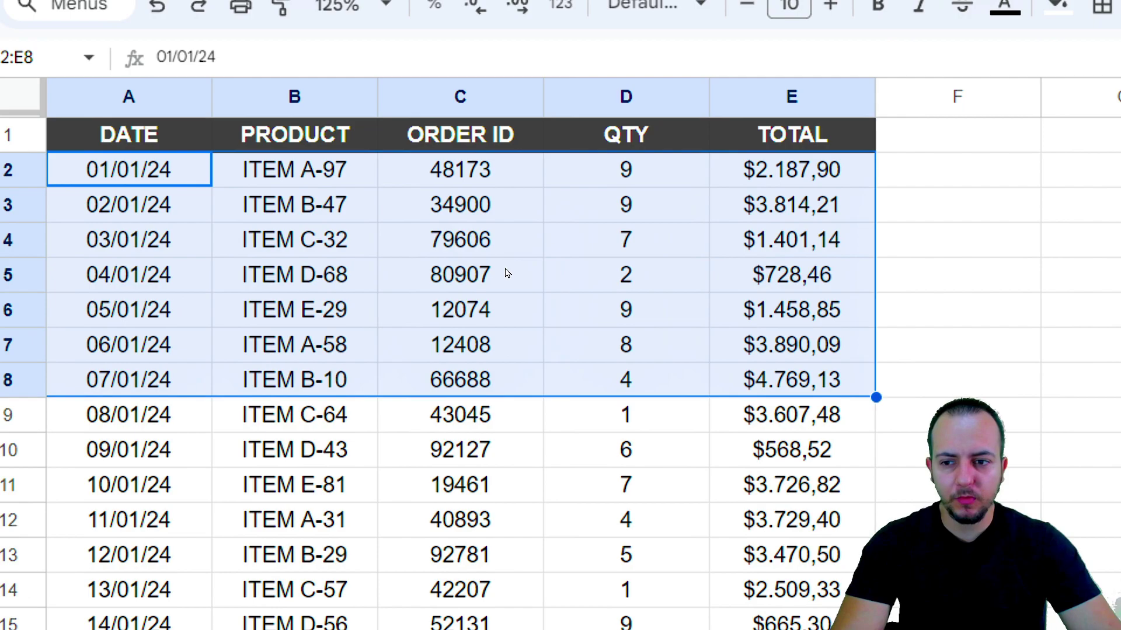
left_click(188, 147)
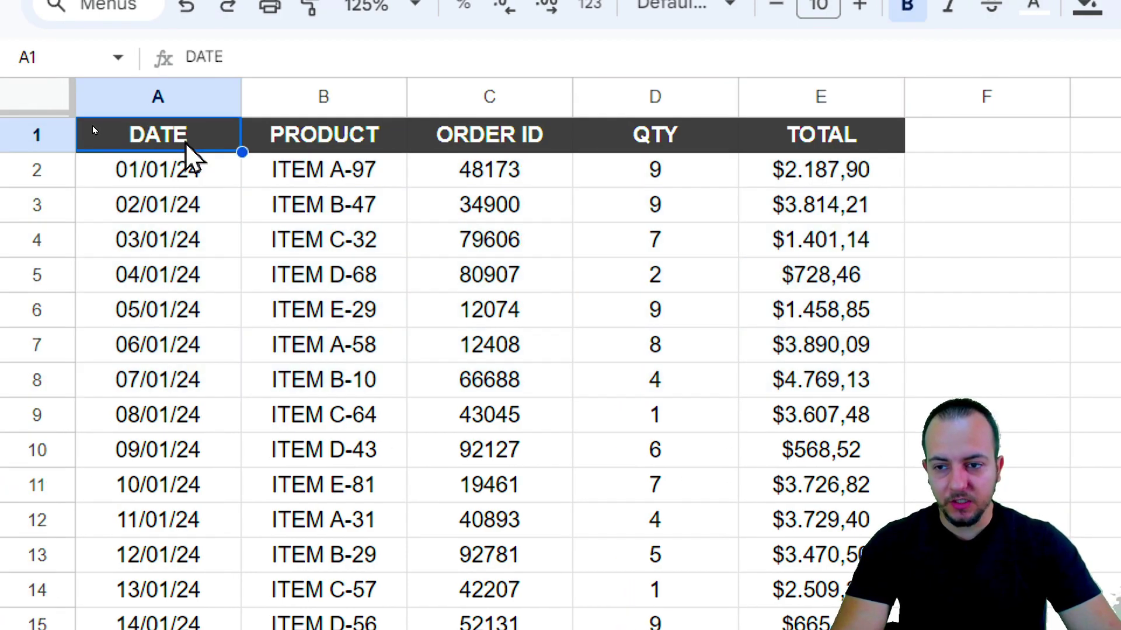
left_click_drag(160, 307, 804, 314)
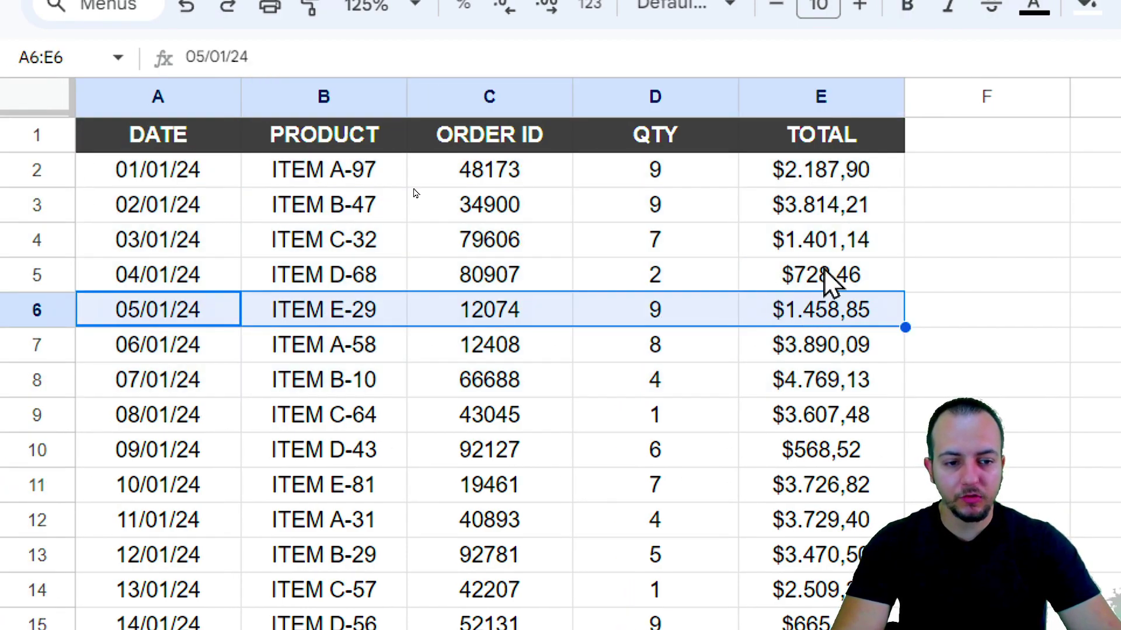
left_click(824, 270)
left_click(813, 248)
left_click(812, 311, "ctrl")
left_click(798, 379, "ctrl")
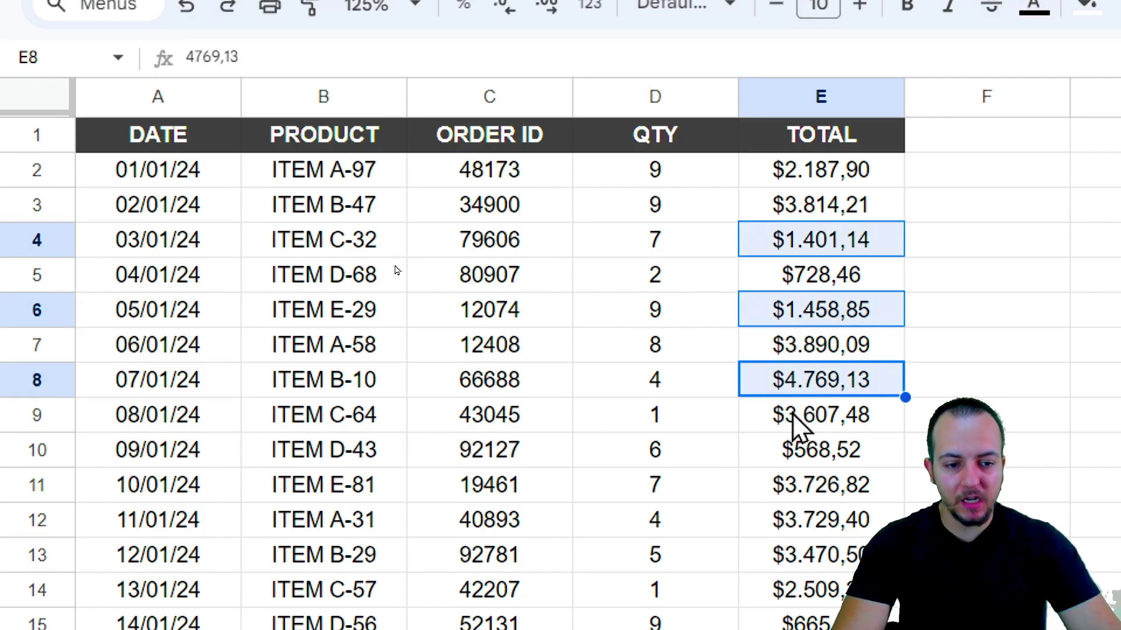
left_click(795, 417, "shift")
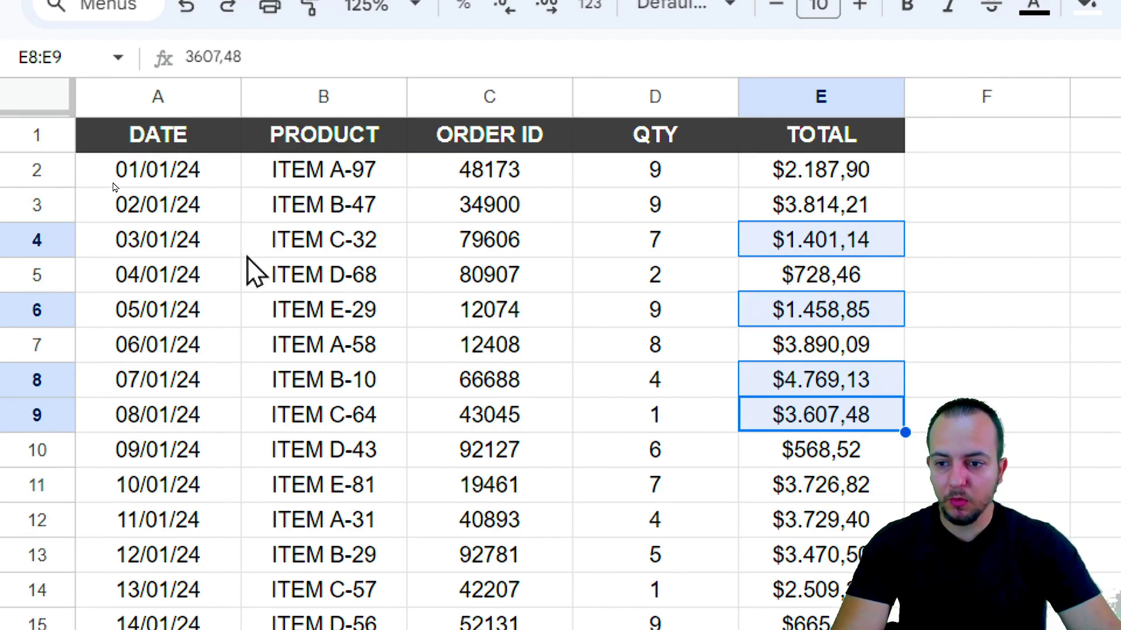
left_click_drag(146, 249, 765, 247)
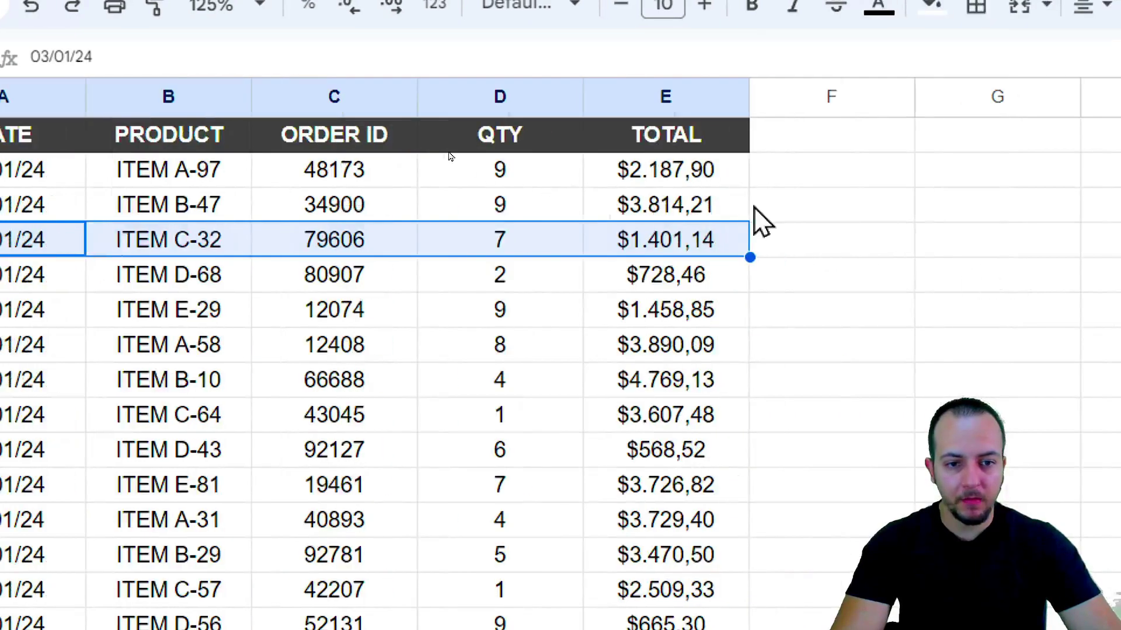
left_click_drag(642, 166, 402, 517)
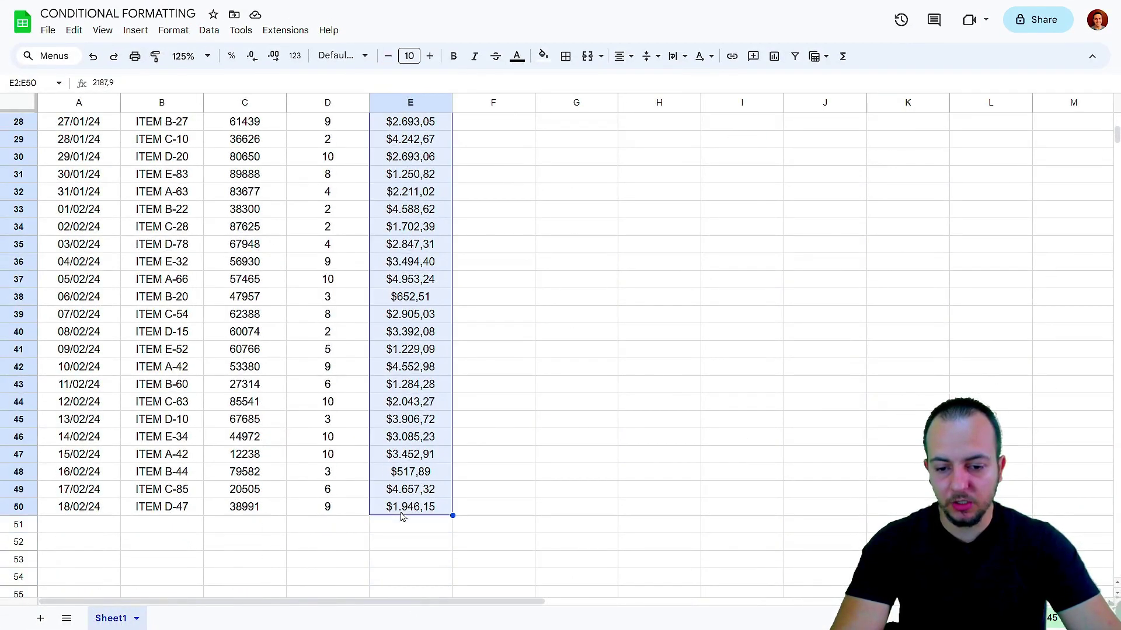
scroll(357, 362, "up", 9)
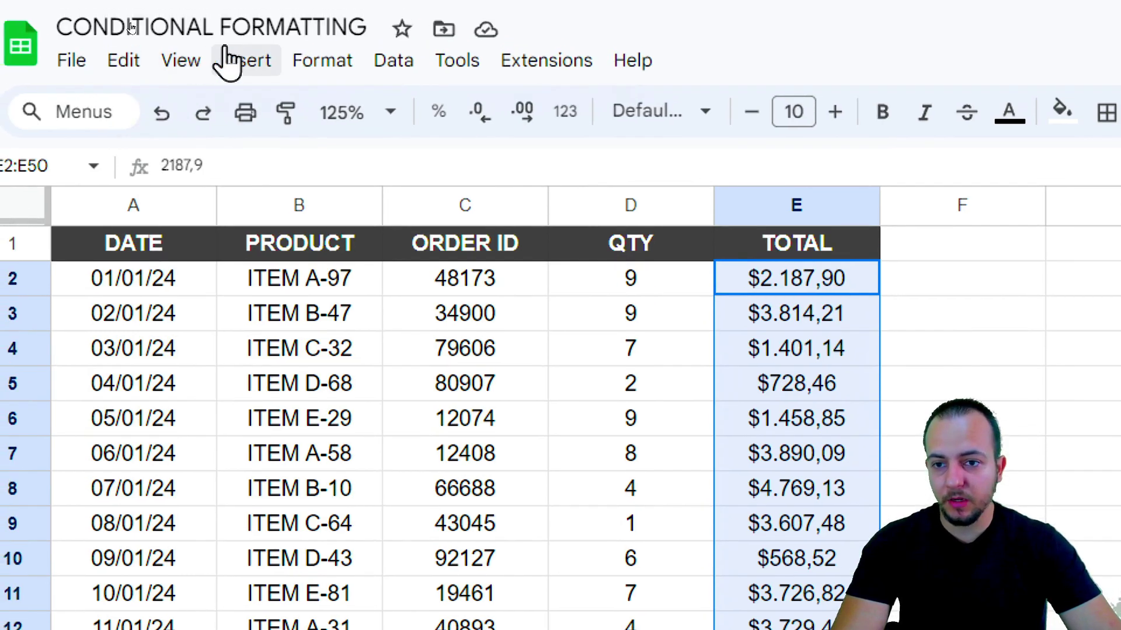
Open Format > Conditional formatting to add a default green rule for E2:E50
left_click(322, 62)
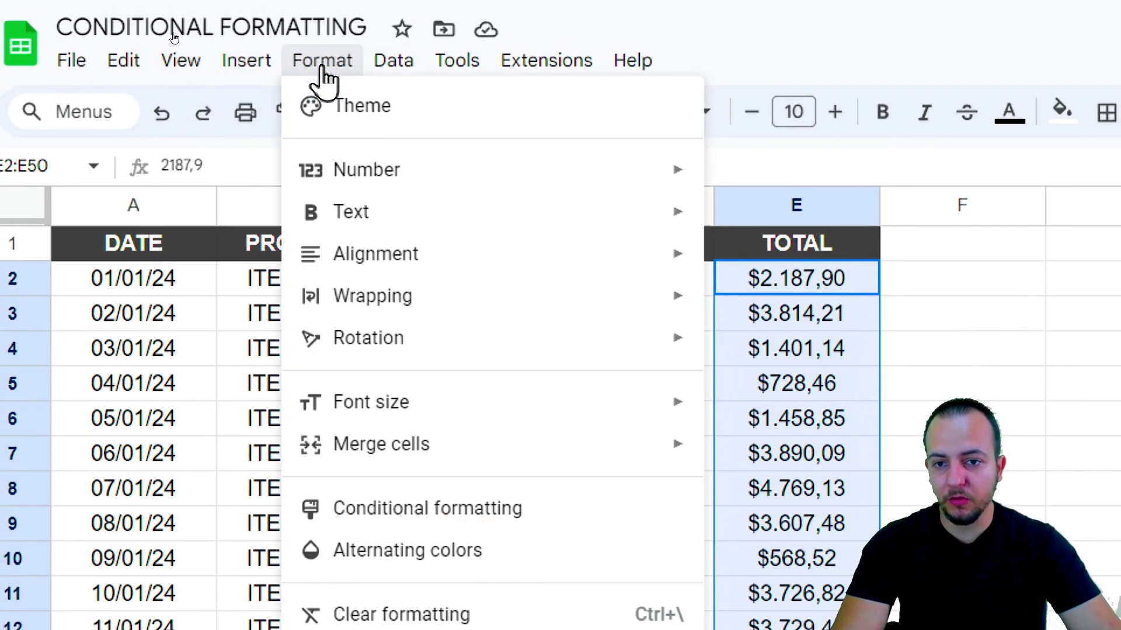
left_click(392, 530)
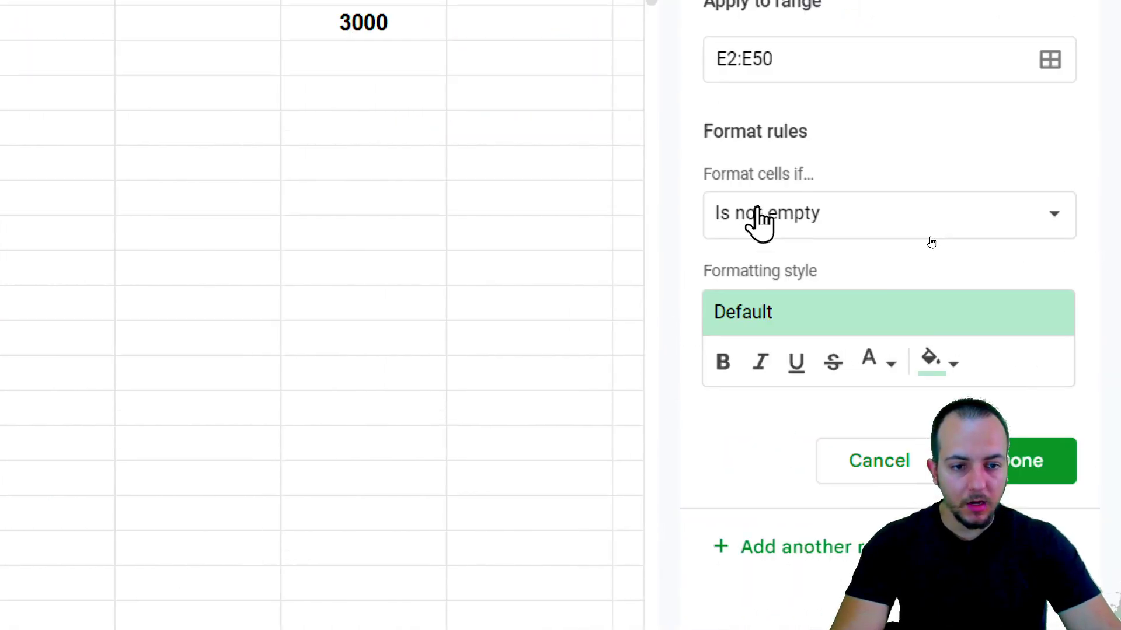
Set the rule's condition to Greater than or equal to with the value 3000
left_click(826, 240)
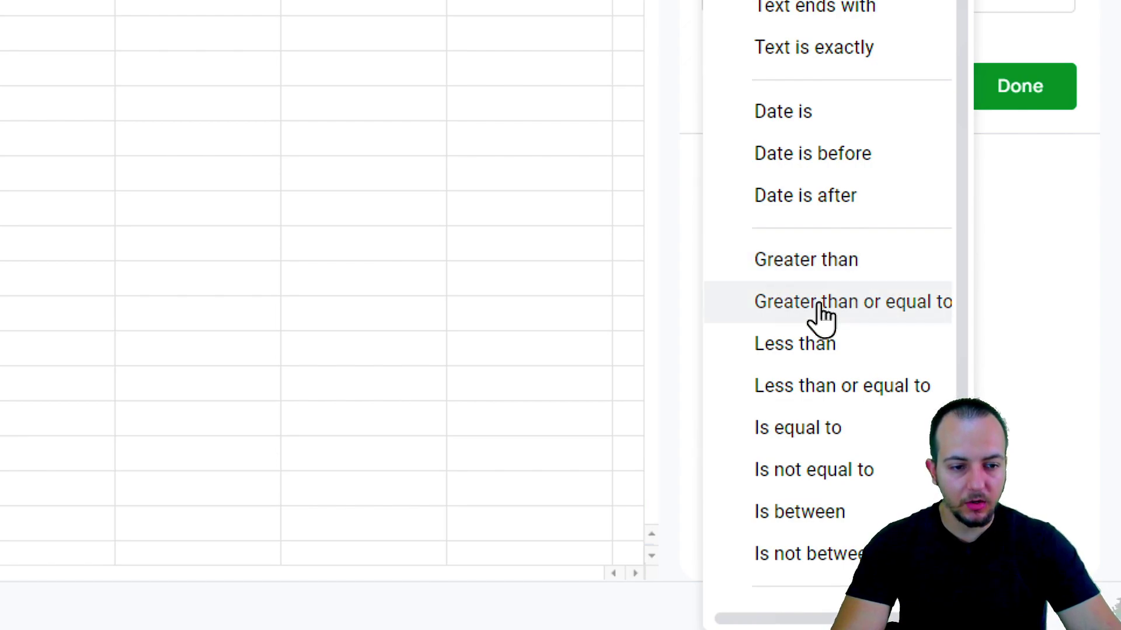
left_click(853, 316)
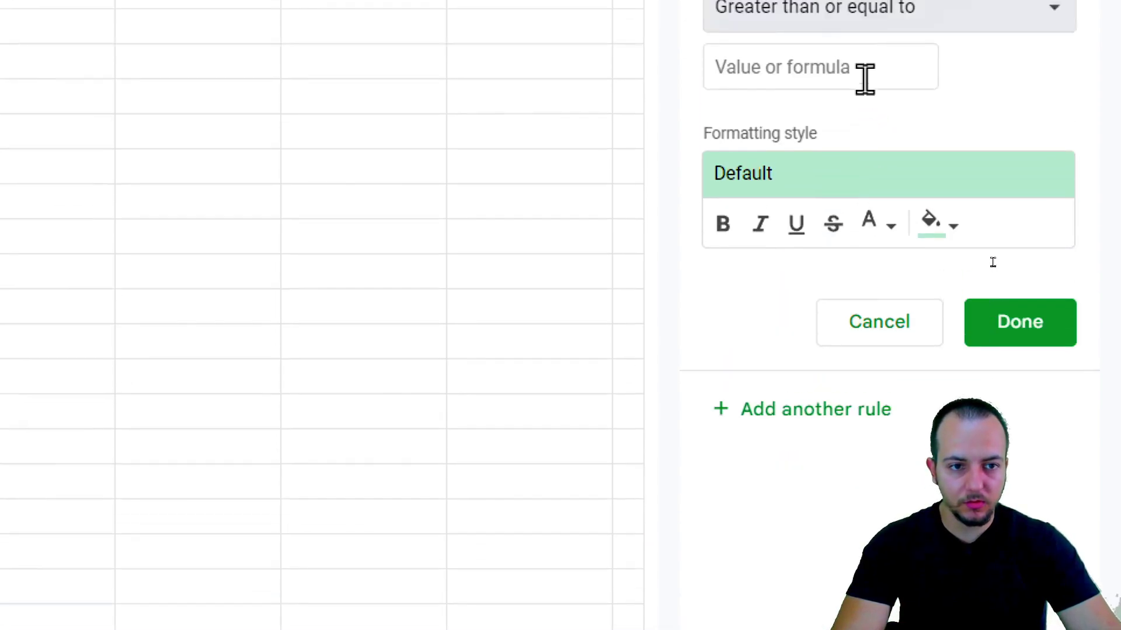
left_click(778, 250)
type("3000")
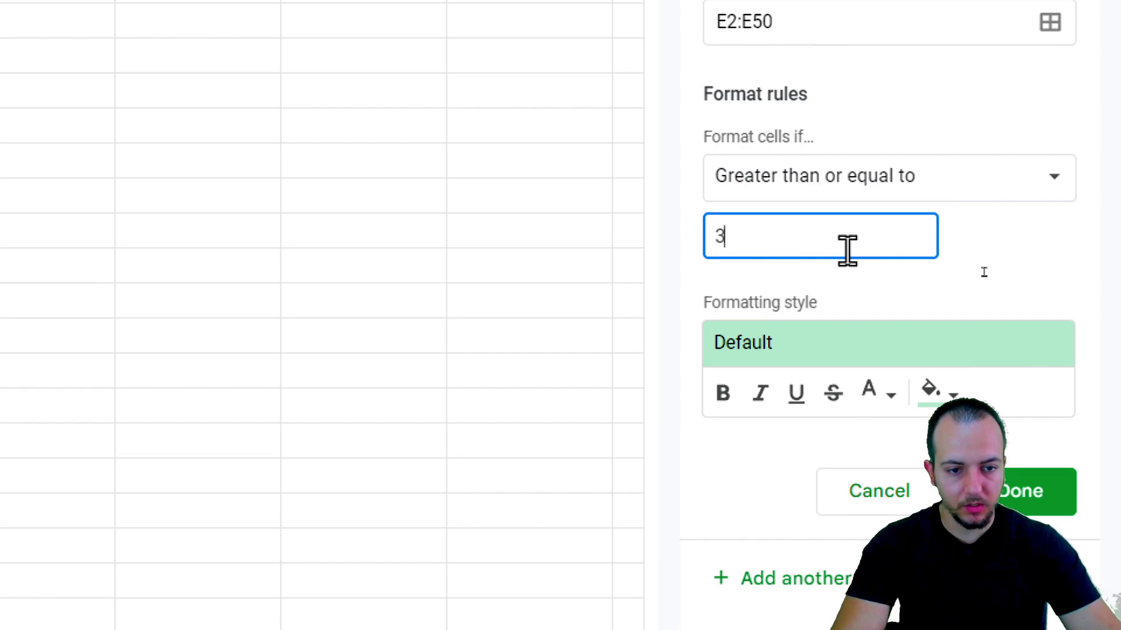
left_click(852, 111)
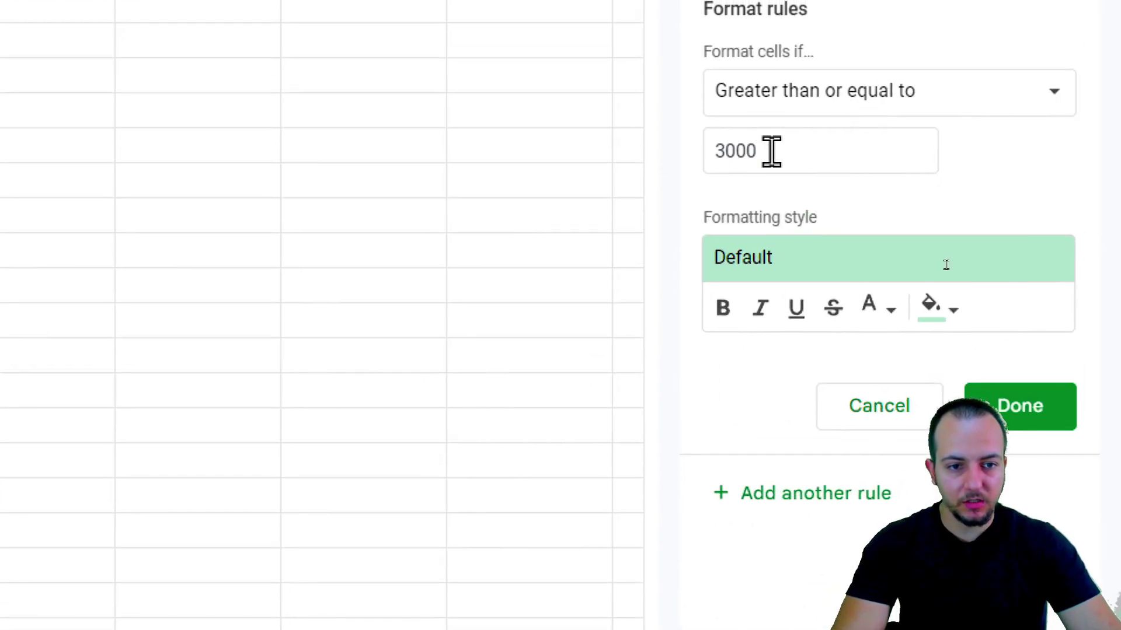
left_click_drag(771, 151, 710, 150)
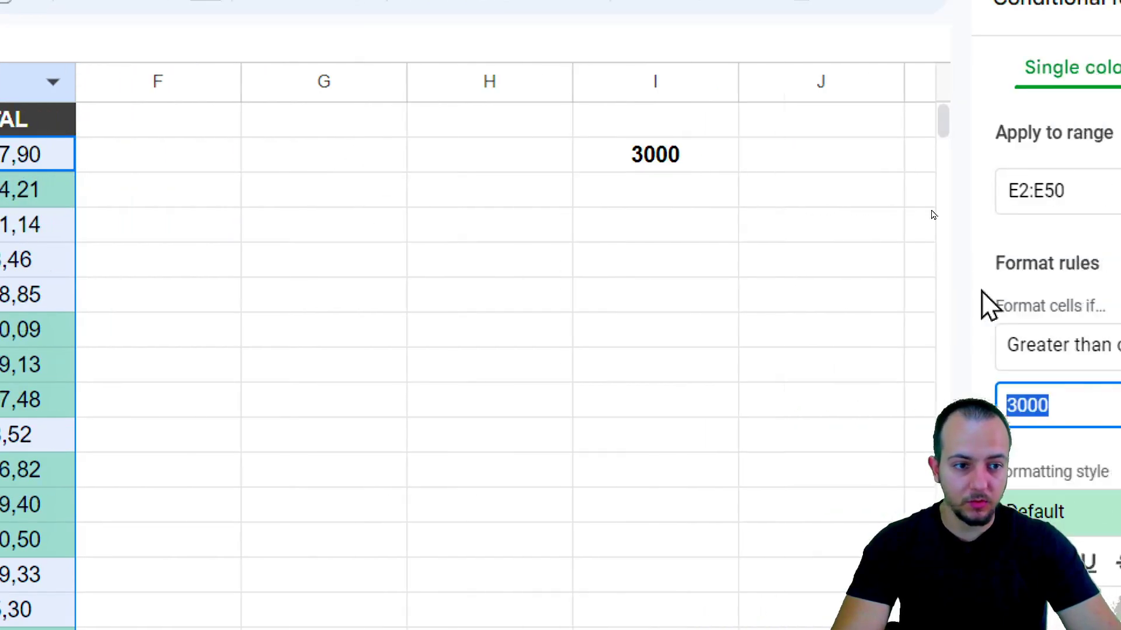
type("=")
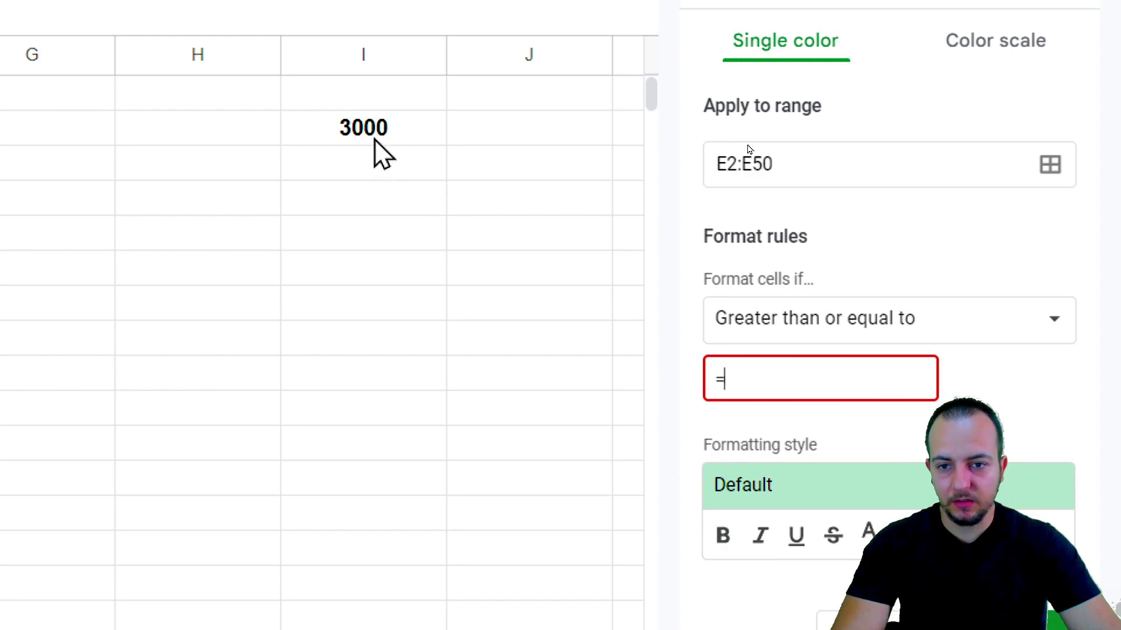
type("i2")
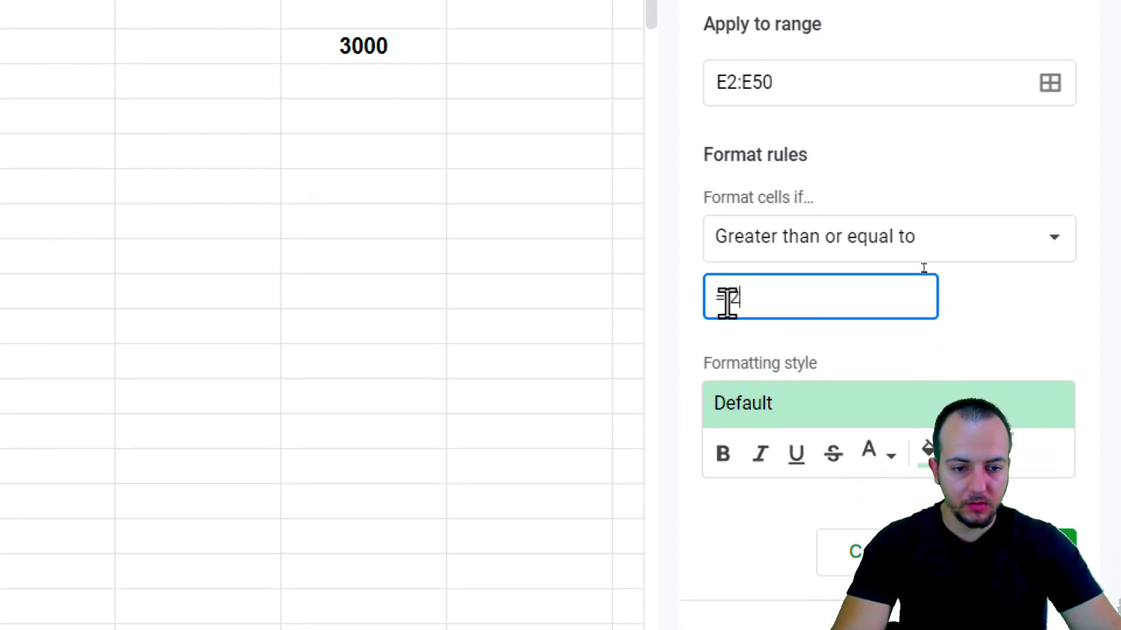
left_click(727, 303)
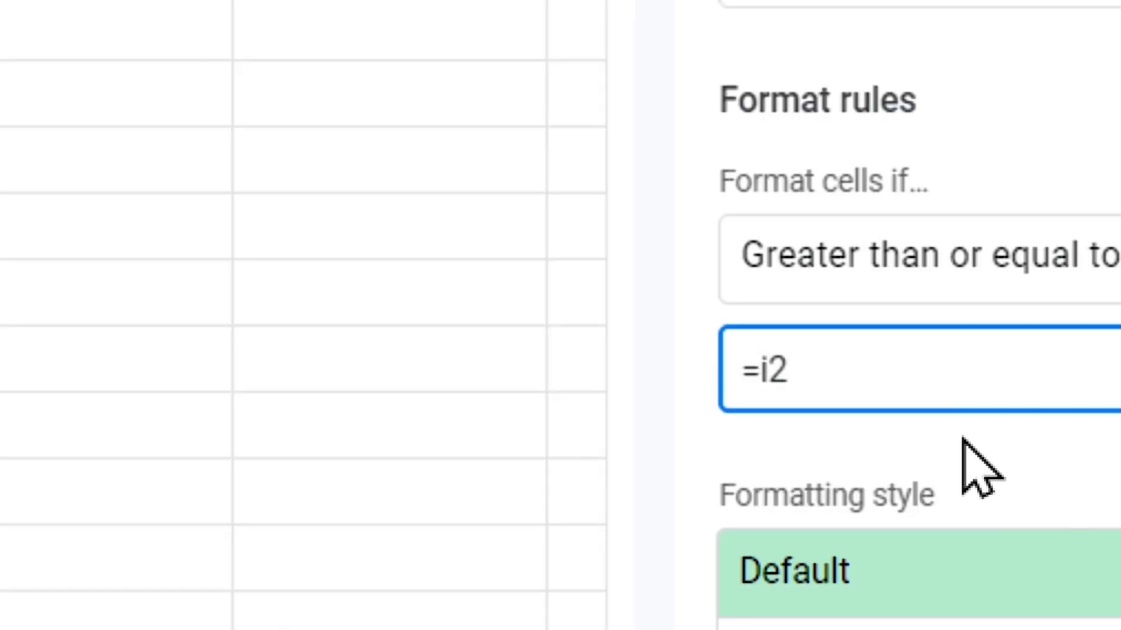
type("$")
left_click(789, 368)
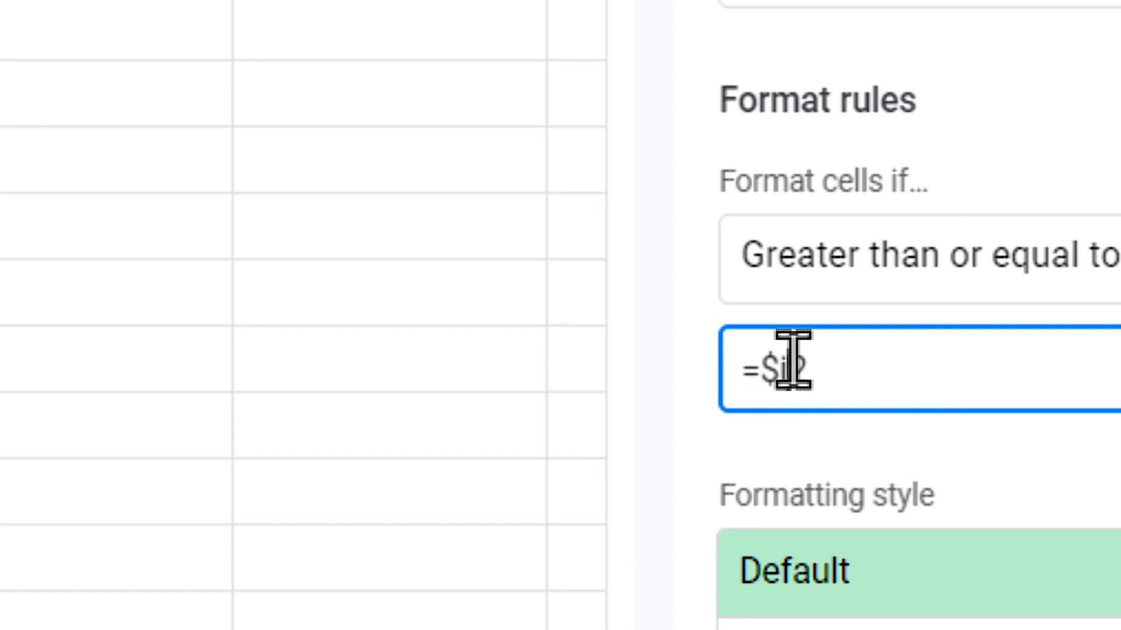
type("$")
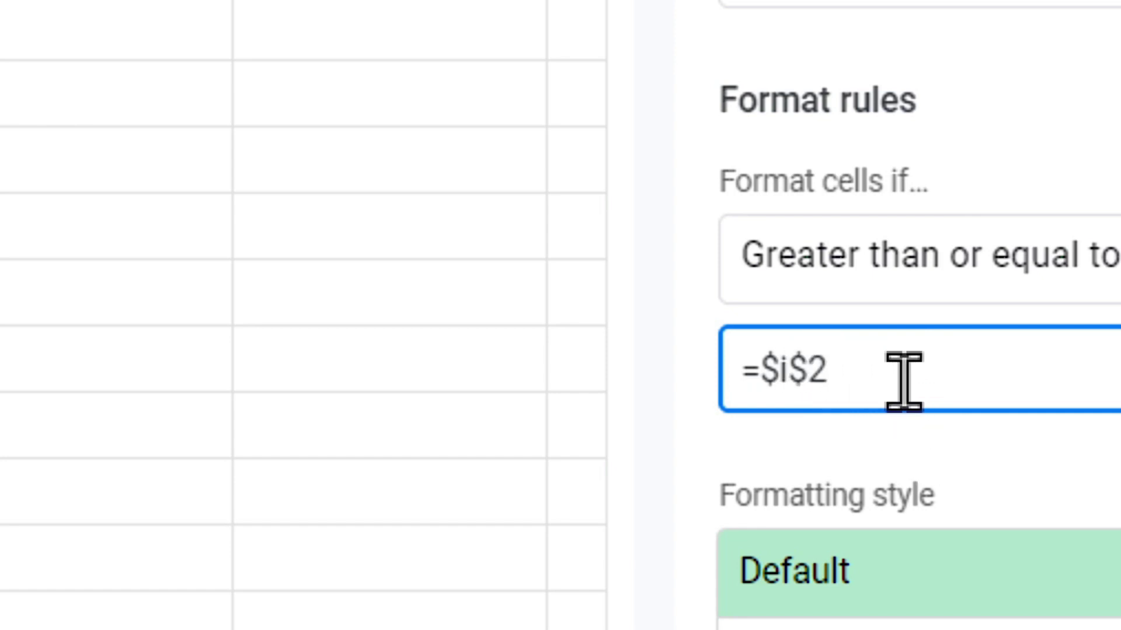
left_click_drag(316, 15, 412, 73)
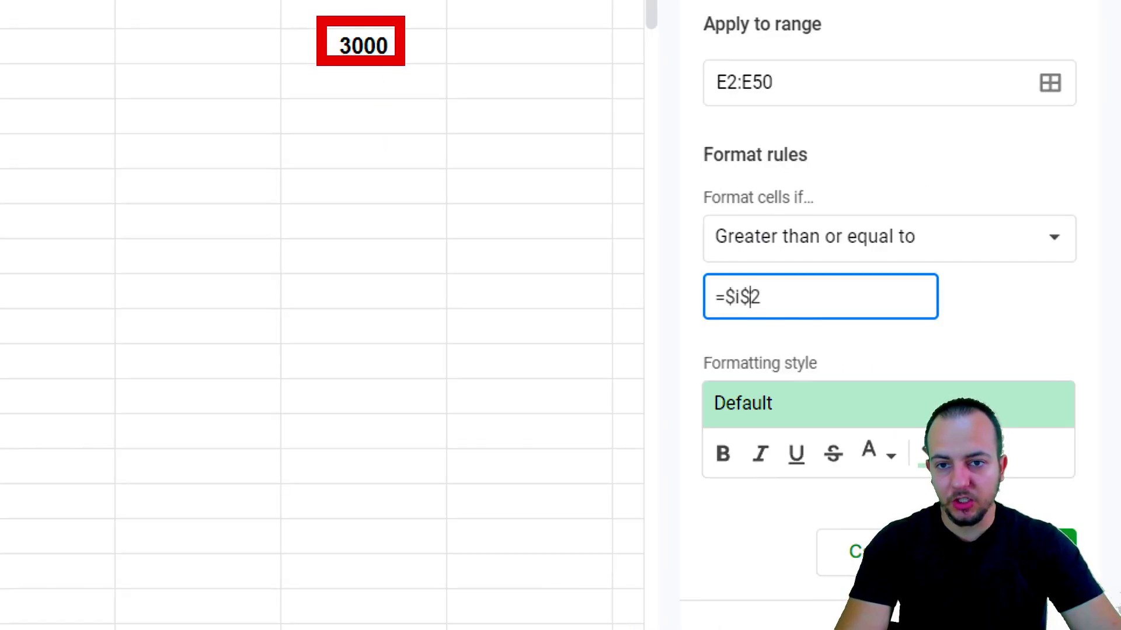
left_click_drag(377, 153, 354, 191)
mouse_move(409, 123)
left_mouse_down()
mouse_move(406, 192)
mouse_move(453, 184)
left_mouse_up()
left_click(364, 99)
left_click_drag(290, 71, 171, 129)
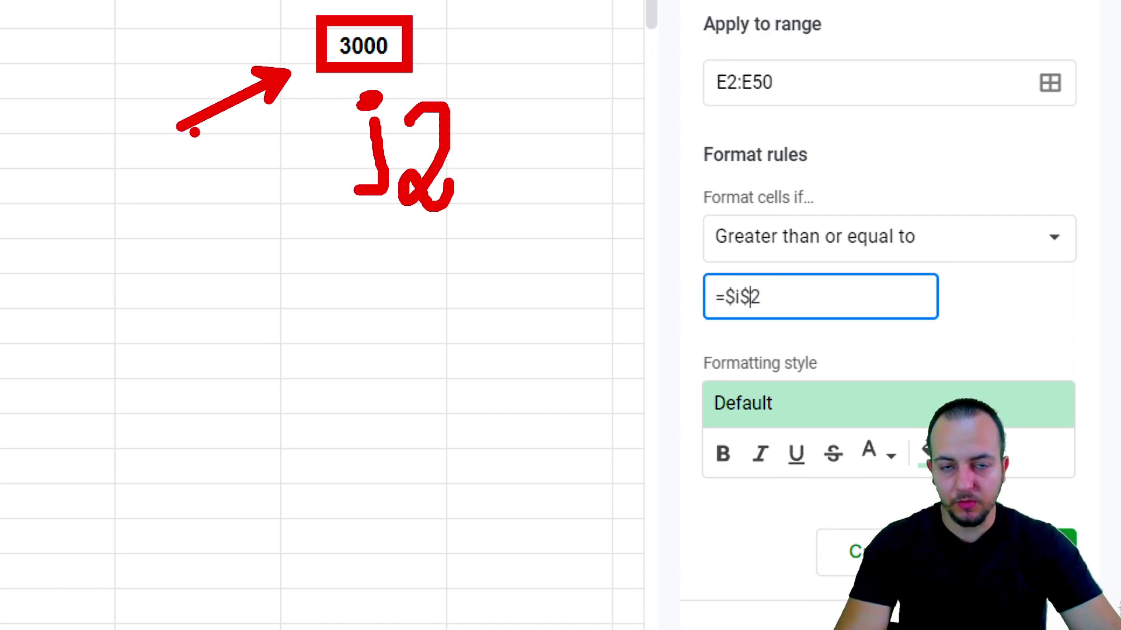
key("ctrl+z")
key("ctrl+z")
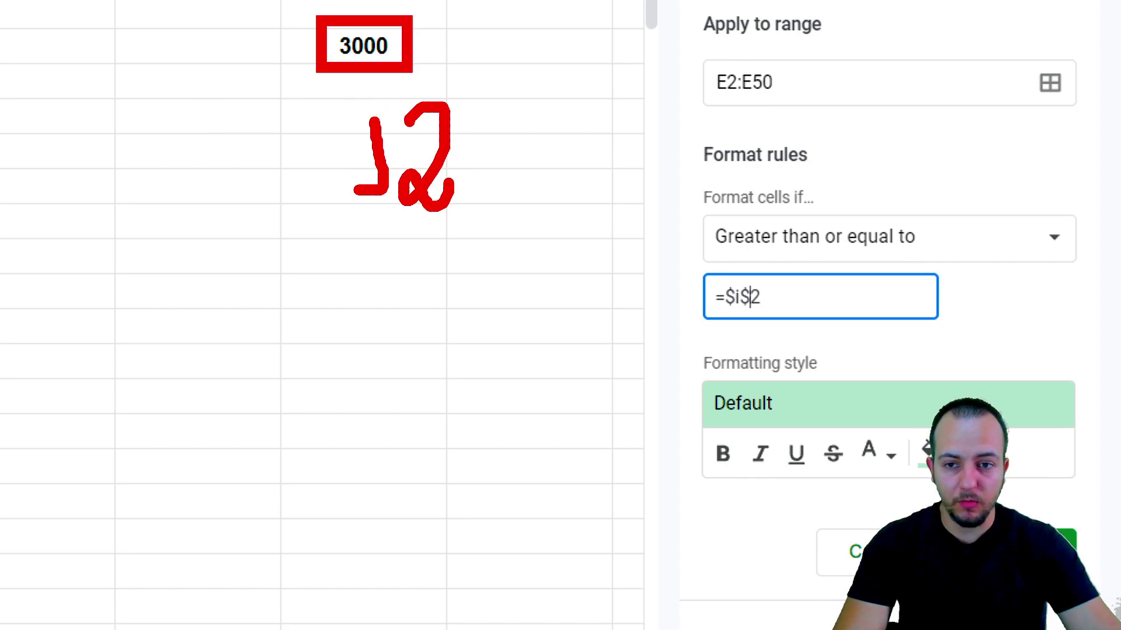
key("ctrl+z")
key("ctrl+z")
key("ctrl+z")
mouse_move(791, 267)
left_mouse_down()
mouse_move(698, 295)
mouse_move(807, 287)
left_mouse_up()
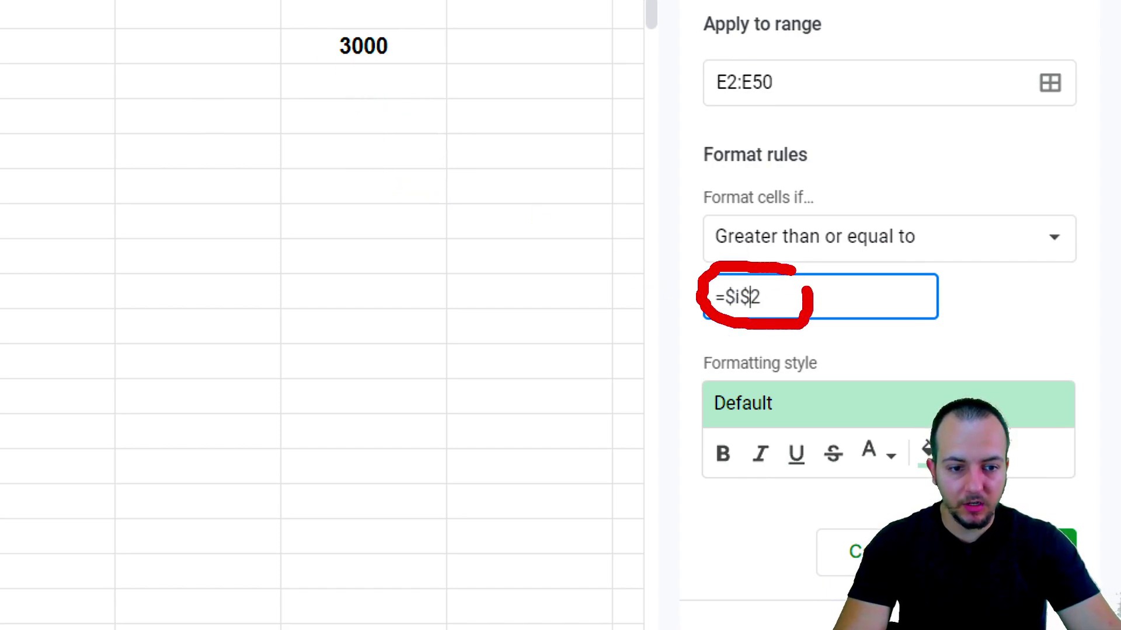
left_click_drag(724, 99, 597, 195)
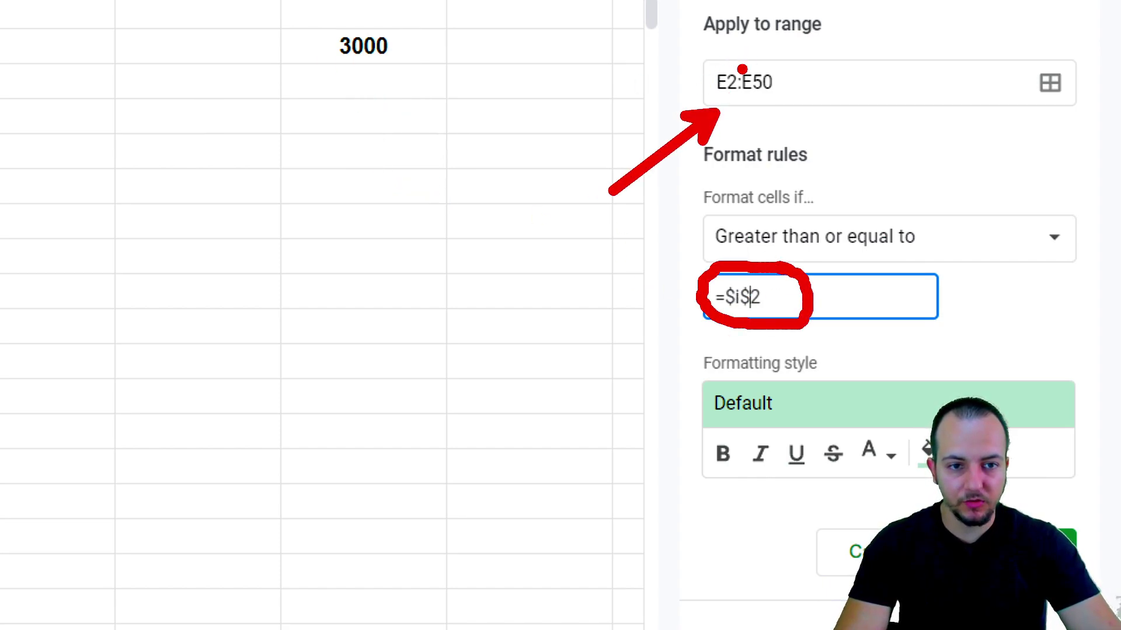
left_click_drag(30, 35, 182, 36)
left_click_drag(63, 80, 237, 82)
left_click_drag(49, 125, 227, 123)
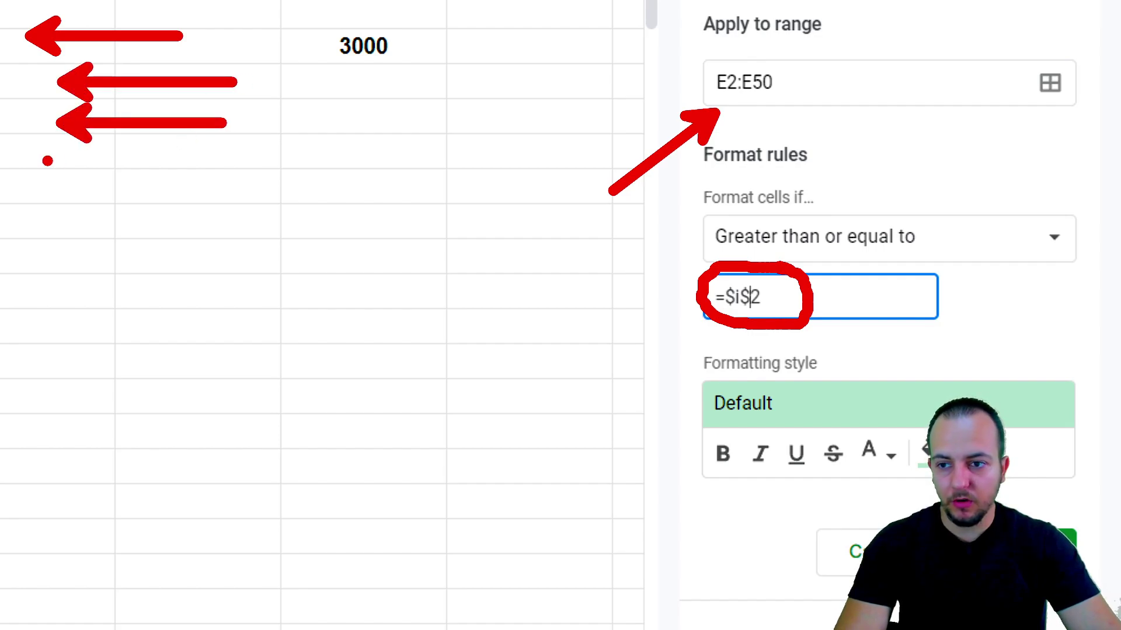
left_click_drag(48, 160, 213, 155)
key("Escape")
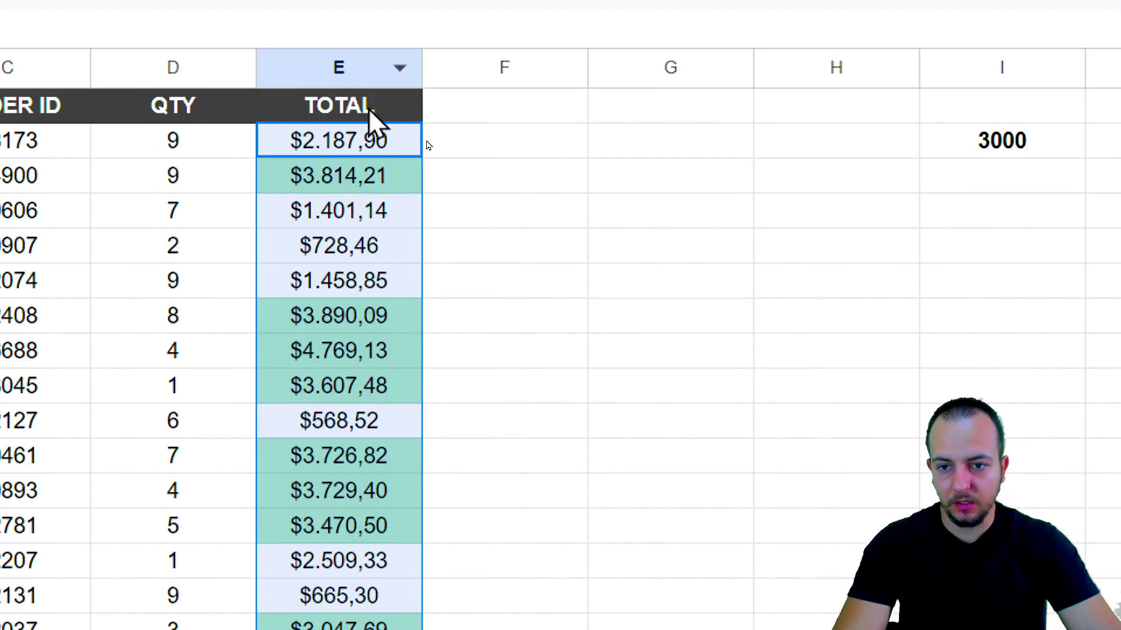
Change the I2 threshold to 1500, then 4500, leaving only $4.769,13 and $4.920,84 green
left_click(995, 153)
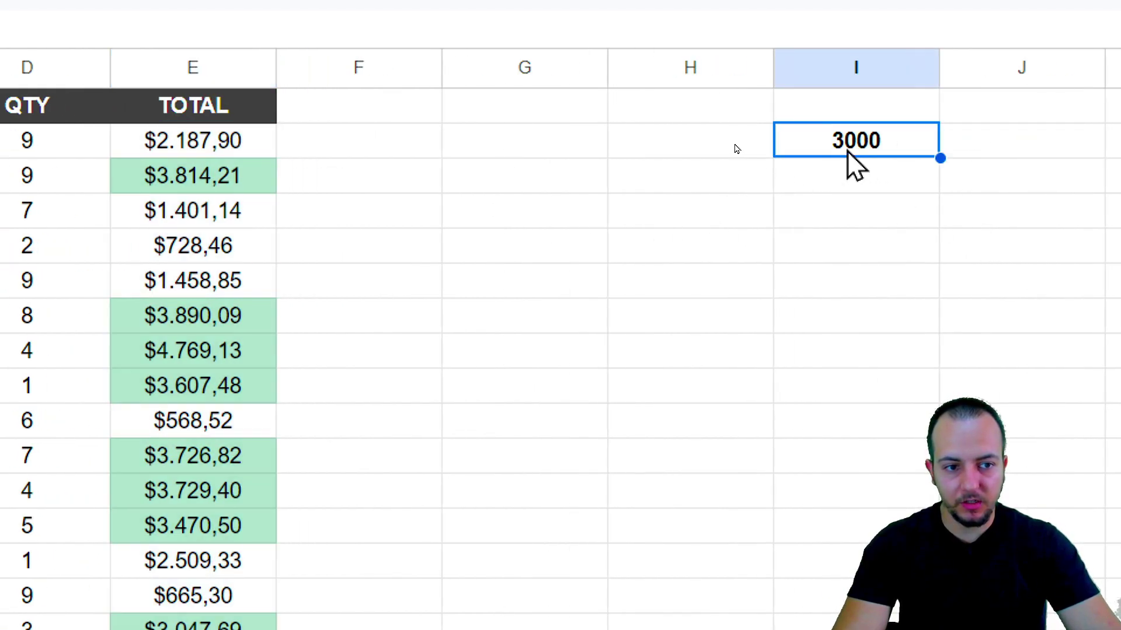
type("15")
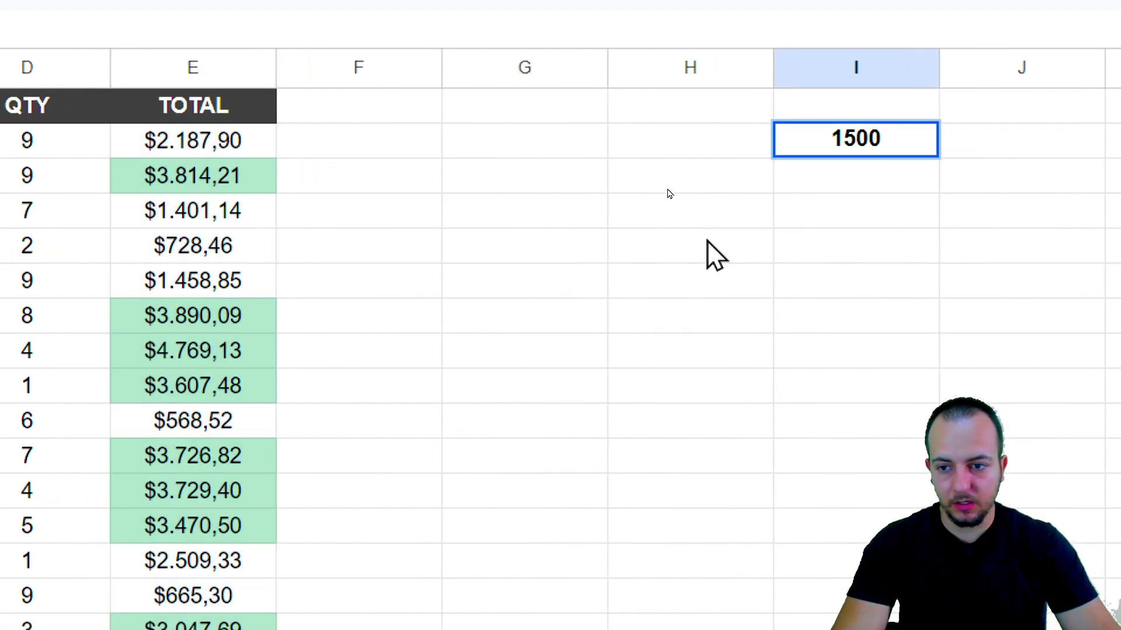
key("Return")
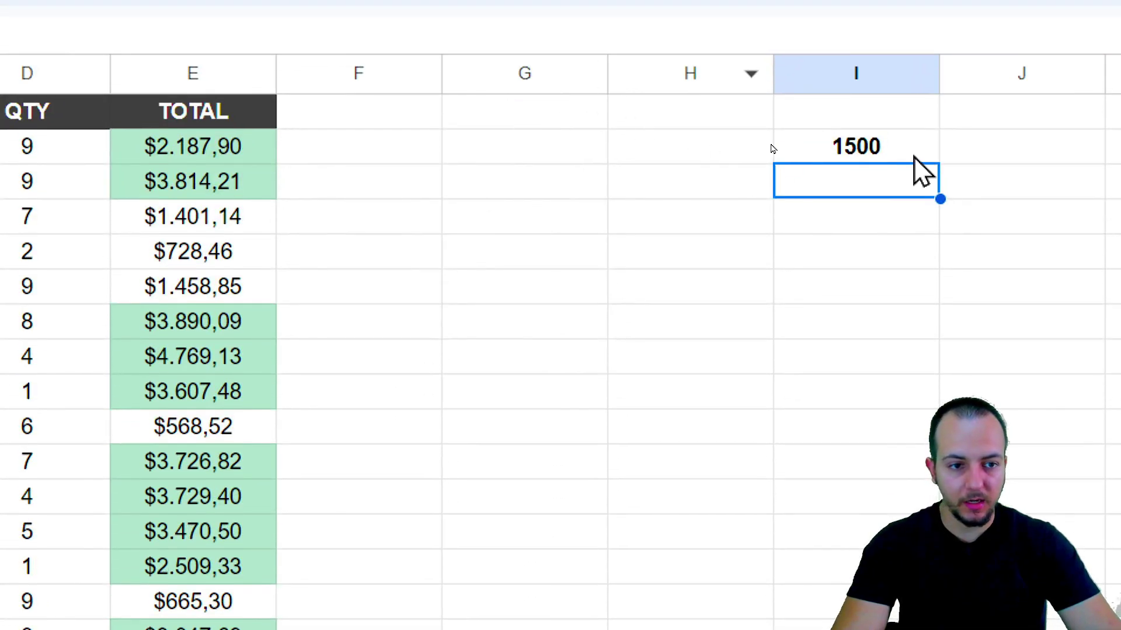
left_click(888, 105)
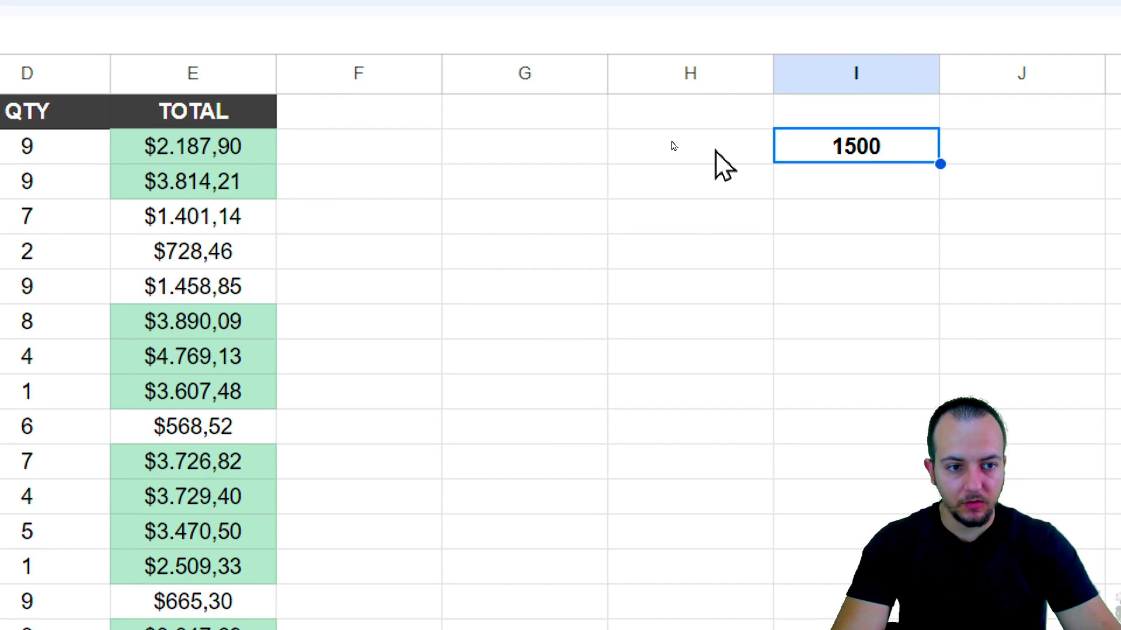
type("4500")
key("Return")
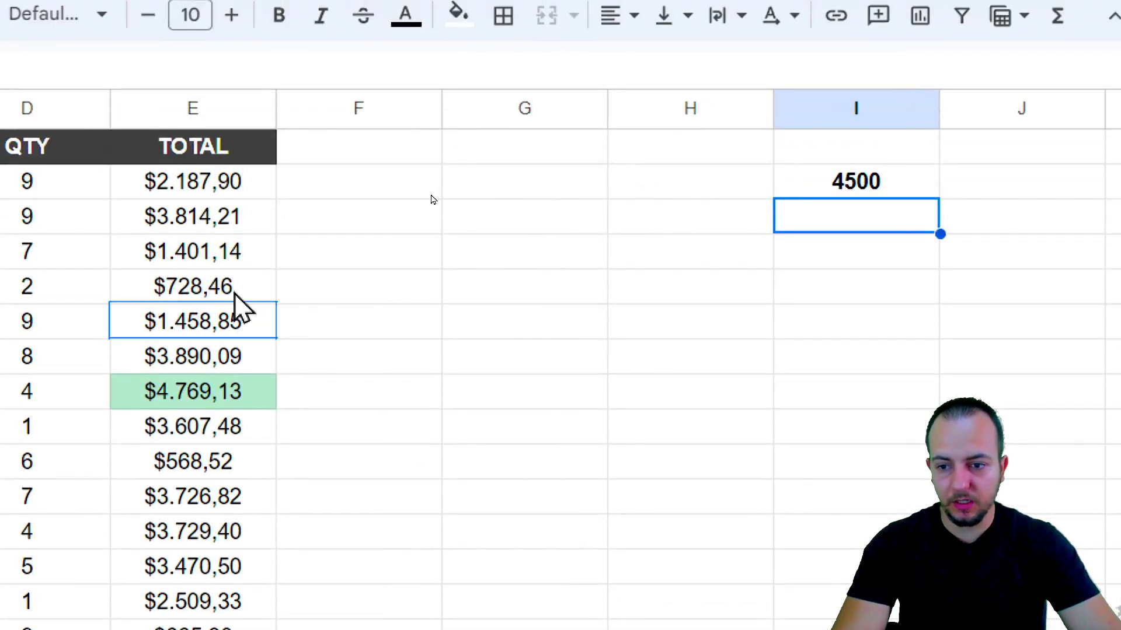
left_click(235, 294)
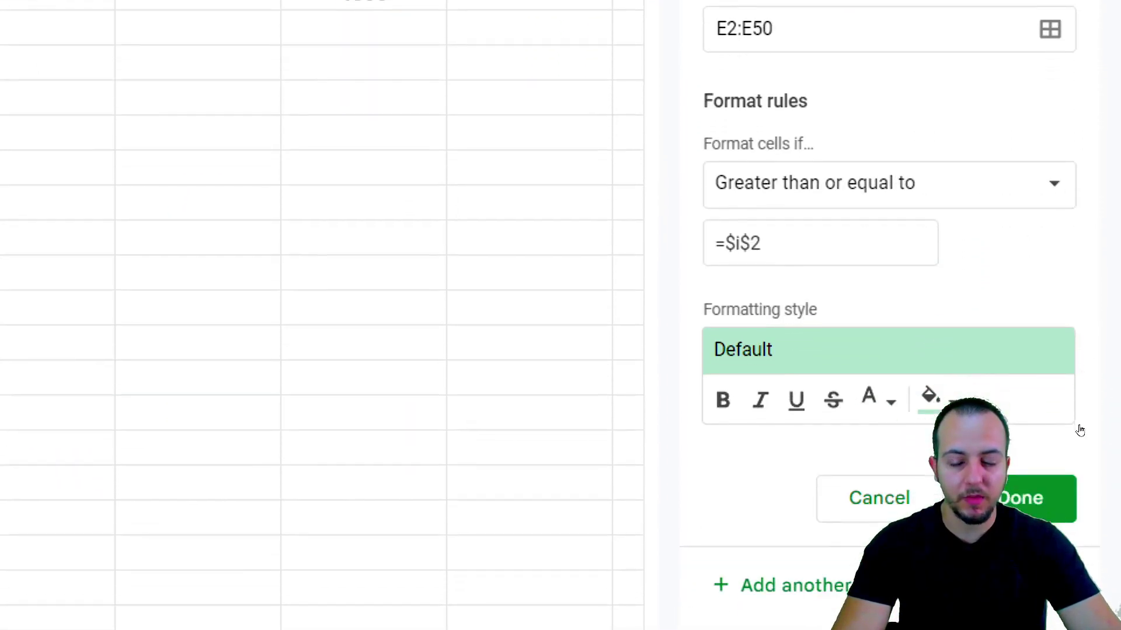
scroll(432, 285, "down", 10)
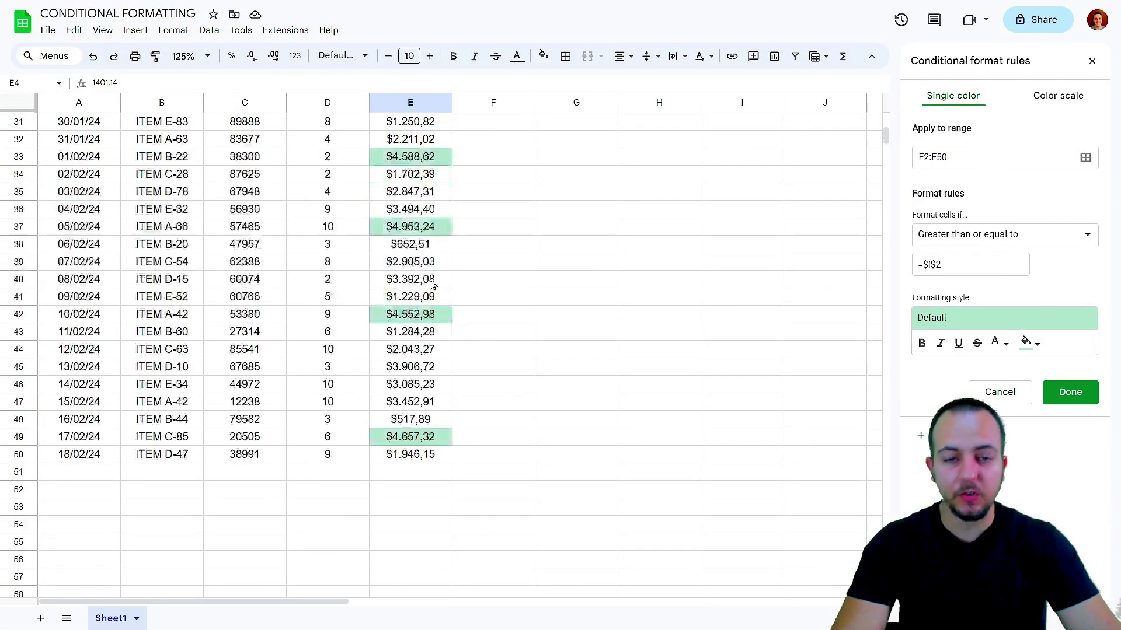
scroll(432, 285, "up", 10)
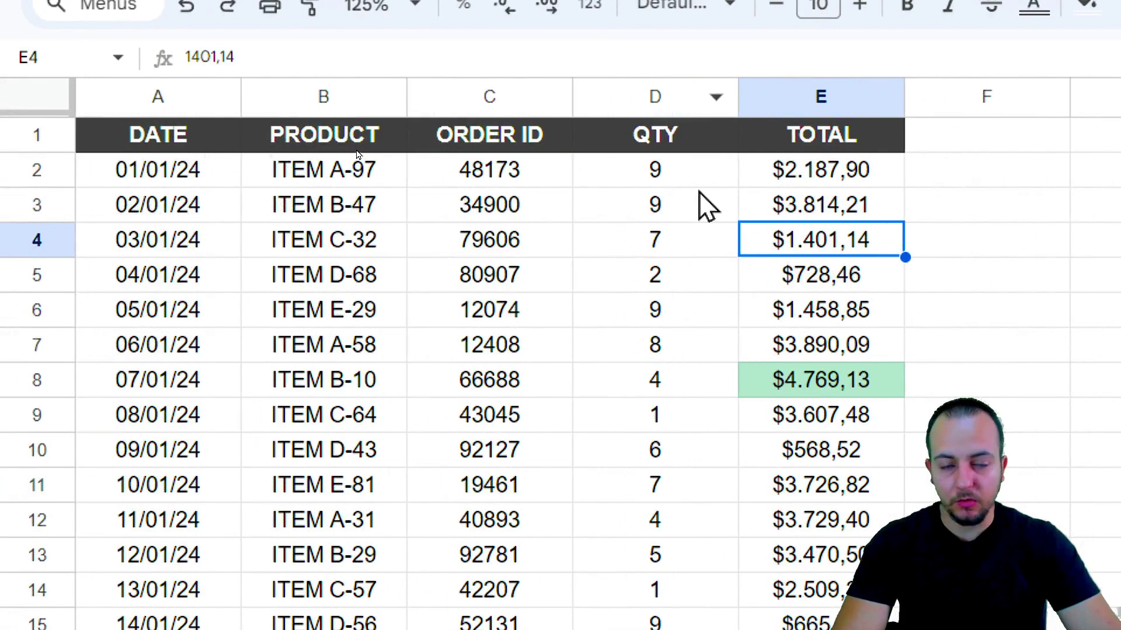
left_click_drag(152, 98, 813, 95)
left_click(218, 142)
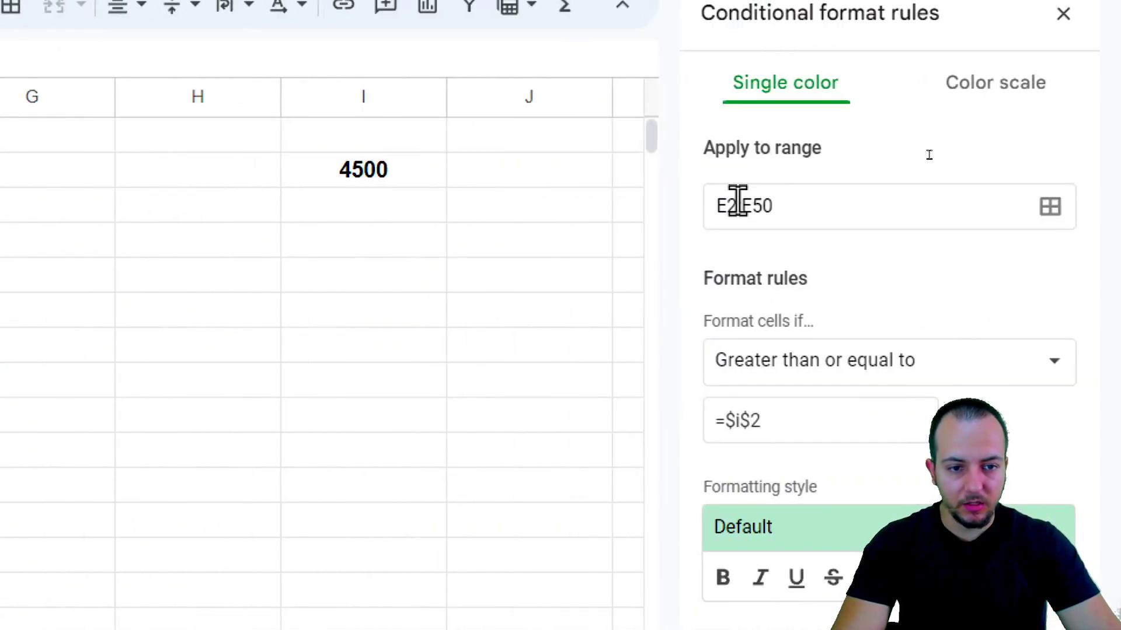
left_click(731, 206)
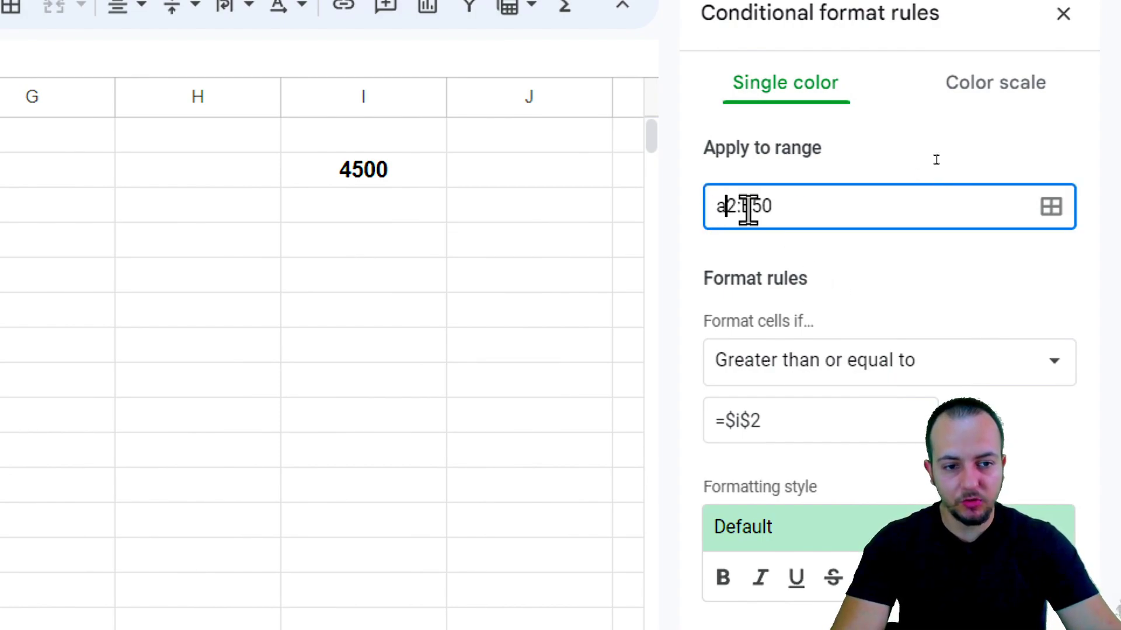
Change the rule's Apply to range to A2:E50
left_click(808, 210)
left_click(801, 265)
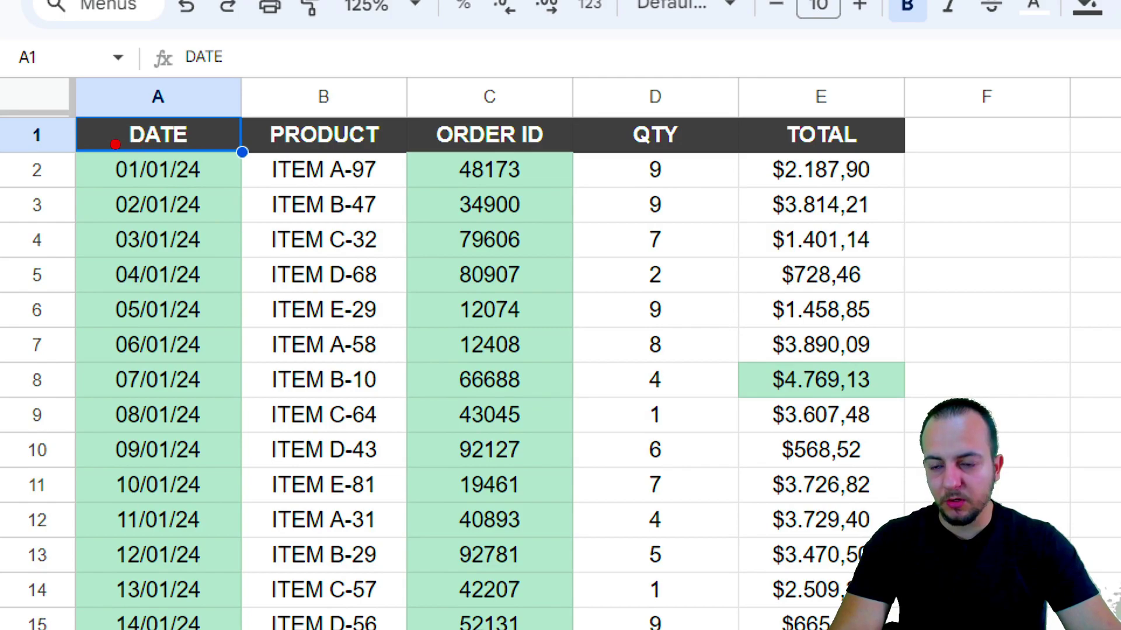
left_click_drag(111, 114, 216, 154)
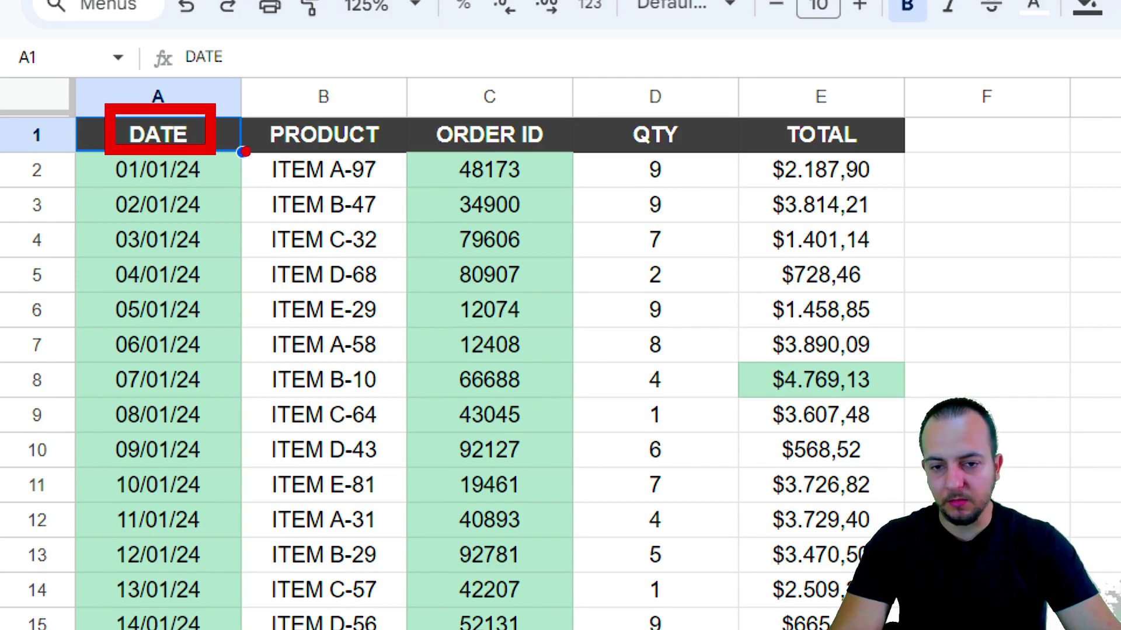
left_click_drag(419, 111, 572, 159)
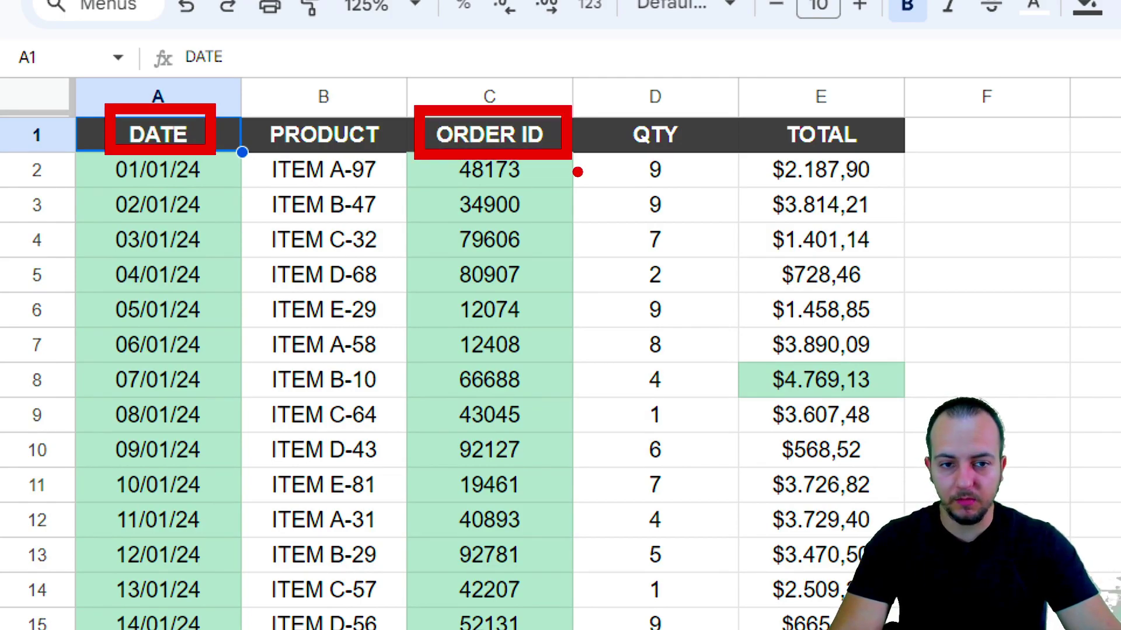
left_click_drag(610, 104, 700, 166)
left_click_drag(761, 94, 895, 164)
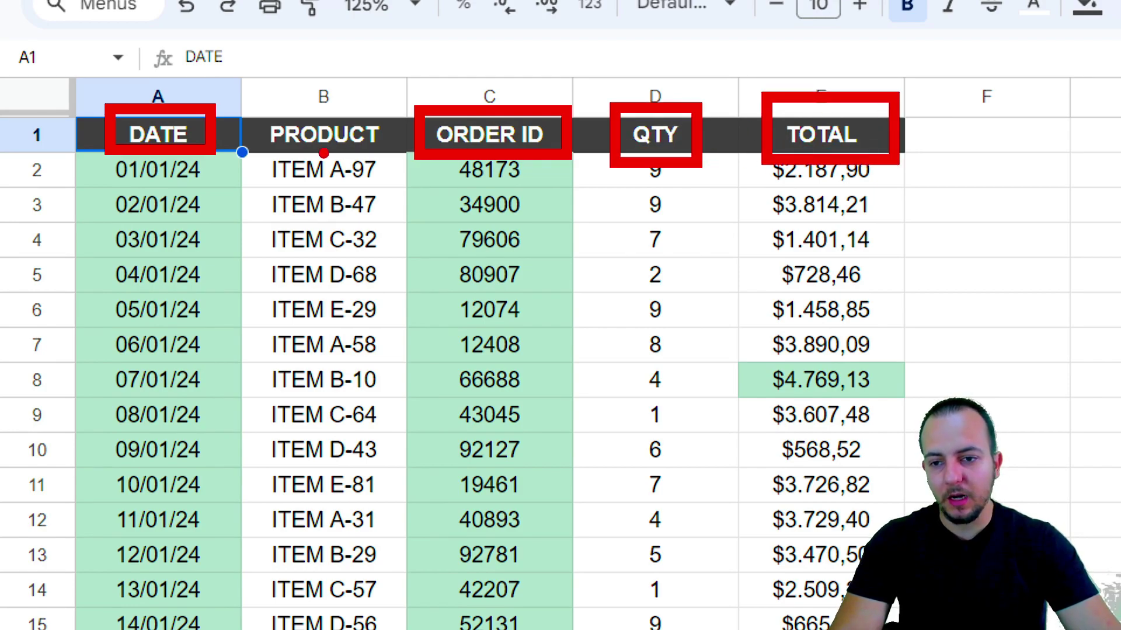
left_click_drag(210, 84, 324, 27)
left_click_drag(514, 88, 615, 27)
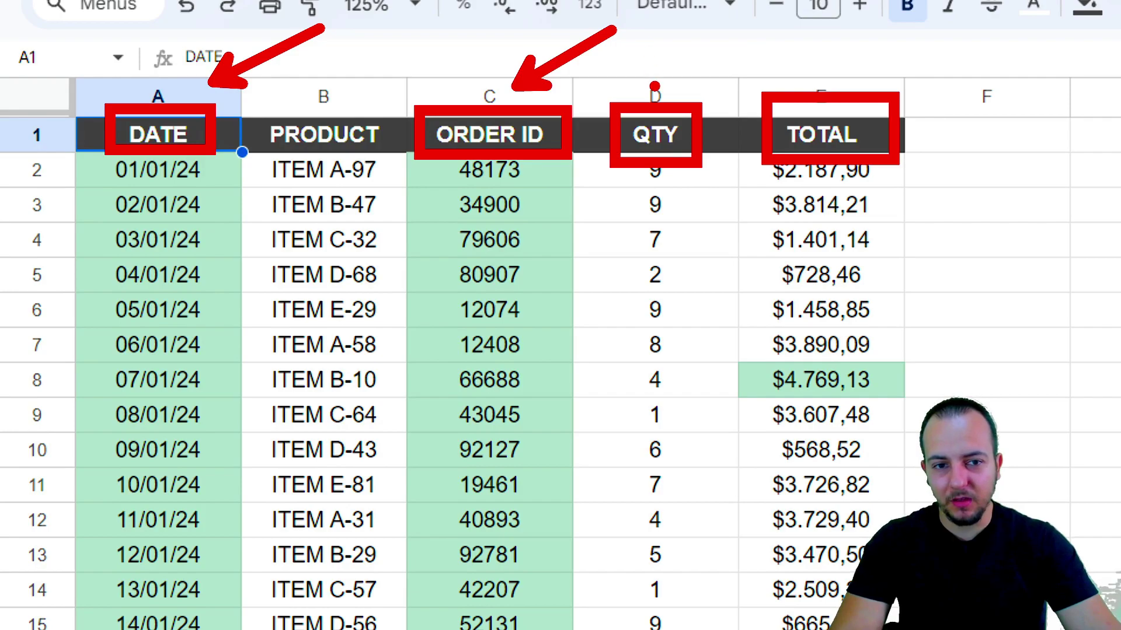
left_click_drag(653, 89, 732, 46)
left_click_drag(798, 79, 847, 24)
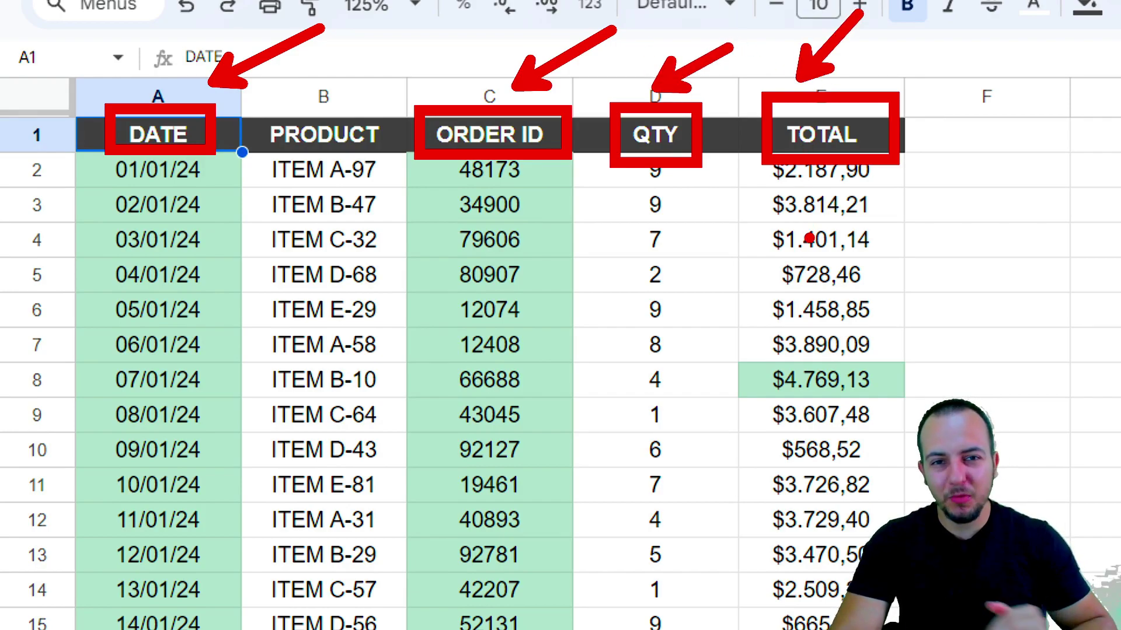
key("ctrl+z")
key("ctrl+z")
key("ctrl+z")
key("ctrl+z")
key("ctrl+z")
key("ctrl+z")
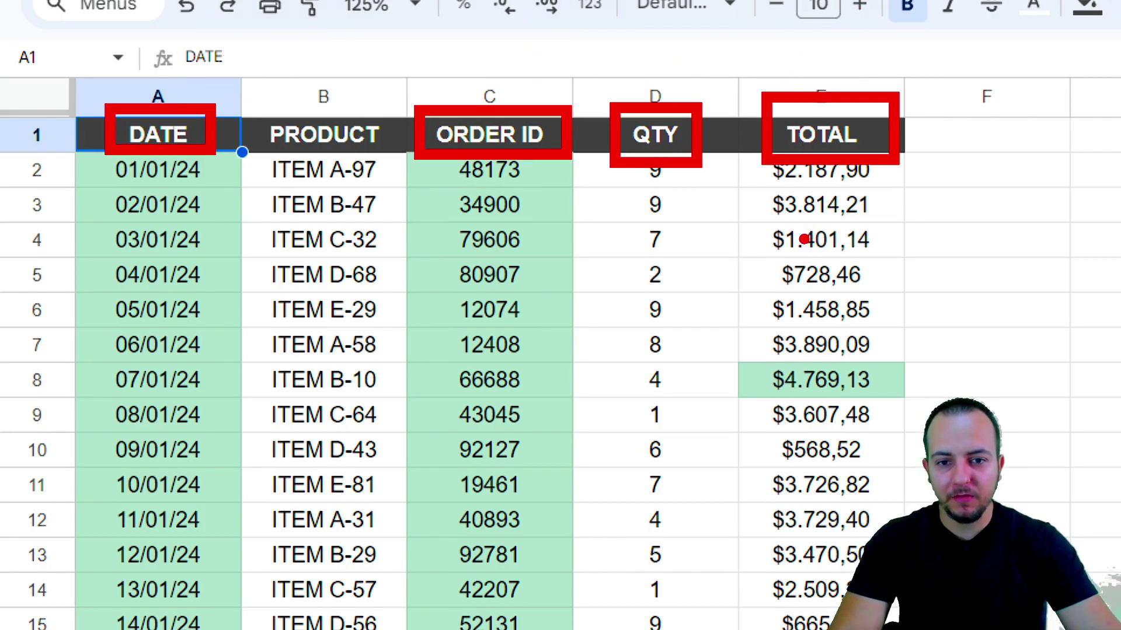
key("ctrl+z")
key("ctrl+z")
left_click_drag(738, 70, 905, 620)
key("ctrl+z")
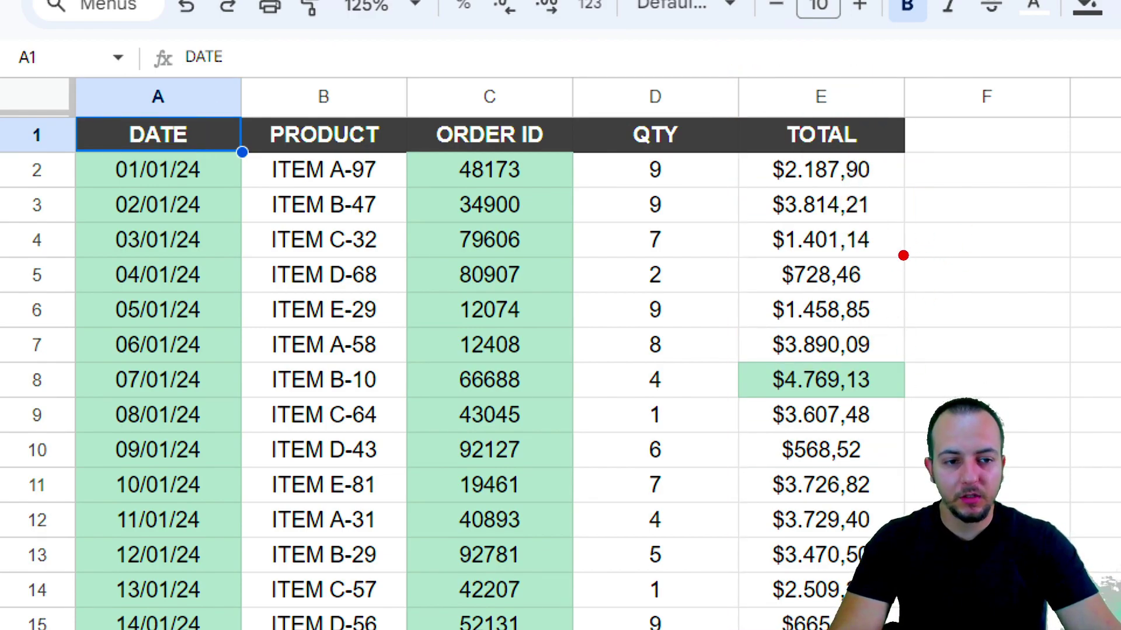
left_click_drag(730, 213, 915, 261)
left_click_drag(961, 234, 1098, 139)
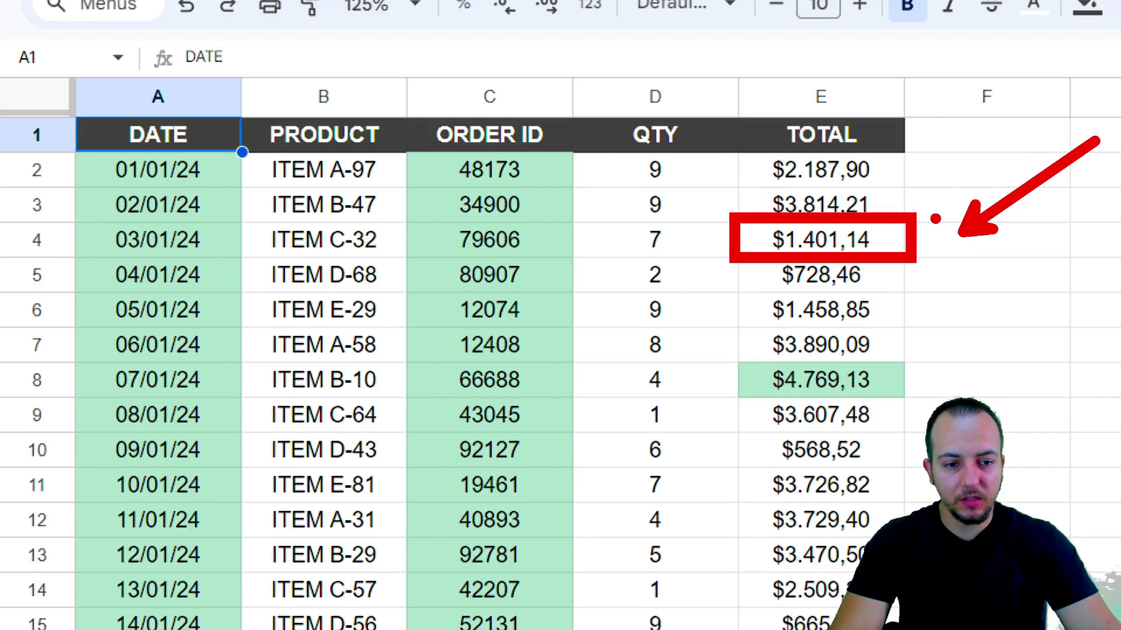
left_click_drag(727, 217, 58, 266)
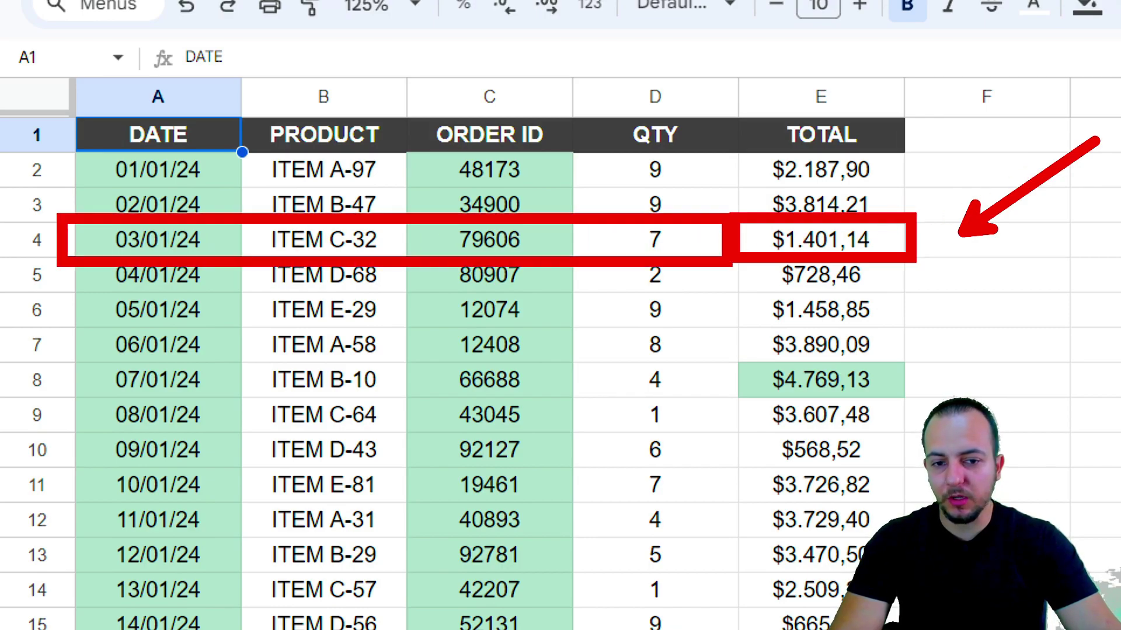
key("ctrl+z")
key("ctrl+z")
key("ctrl+z")
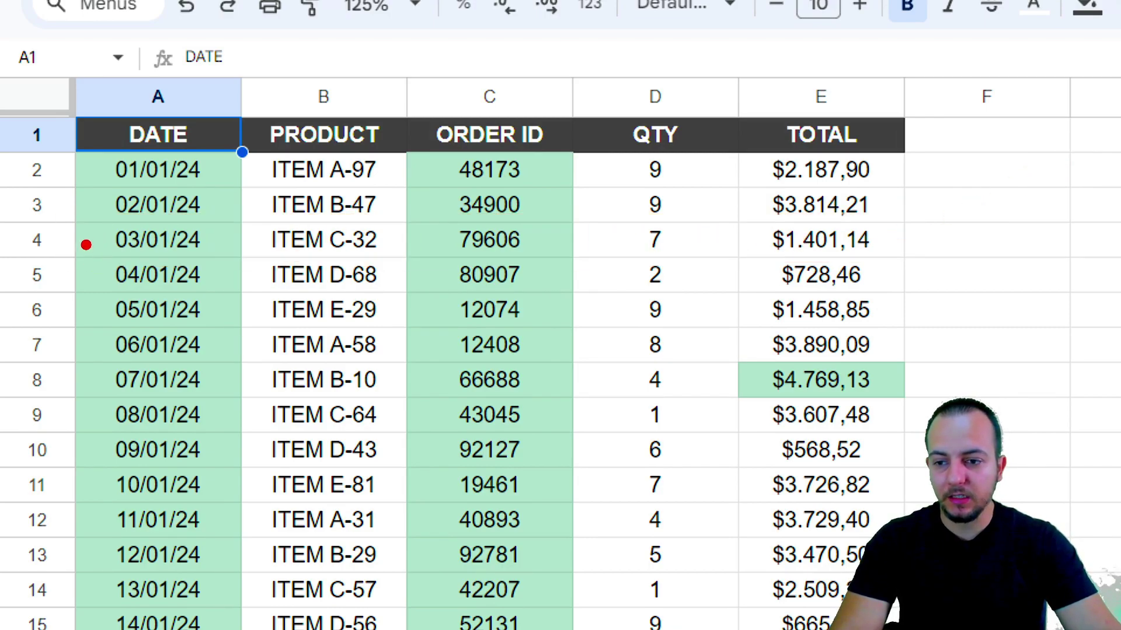
left_click_drag(74, 251, 914, 301)
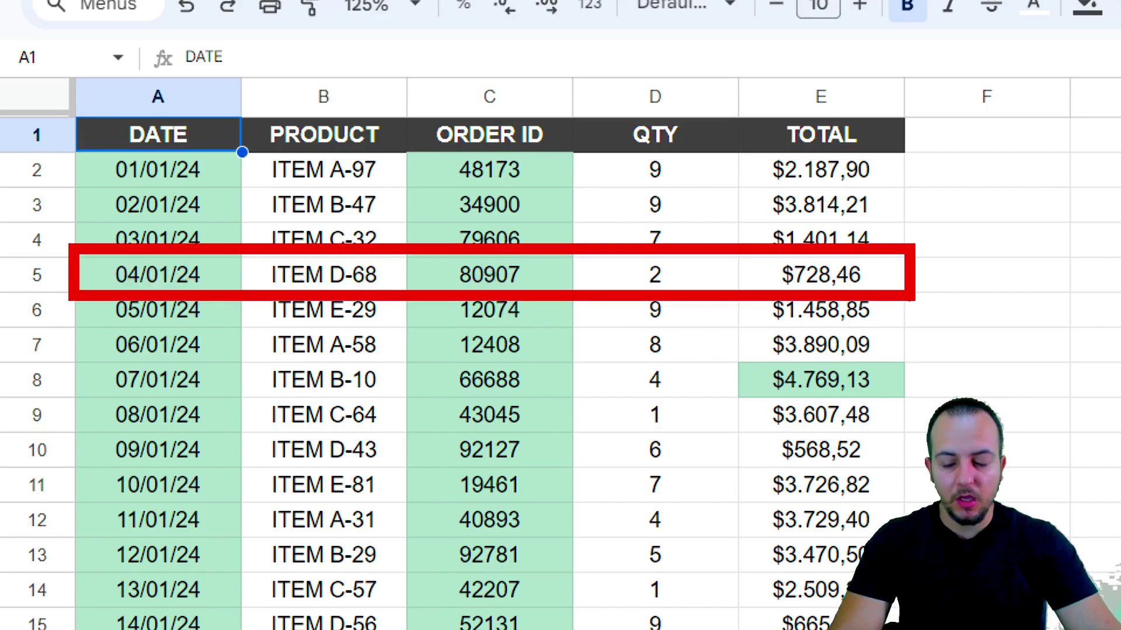
key("ctrl+z")
mouse_move(727, 71)
left_mouse_down()
mouse_move(884, 394)
mouse_move(904, 627)
left_mouse_up()
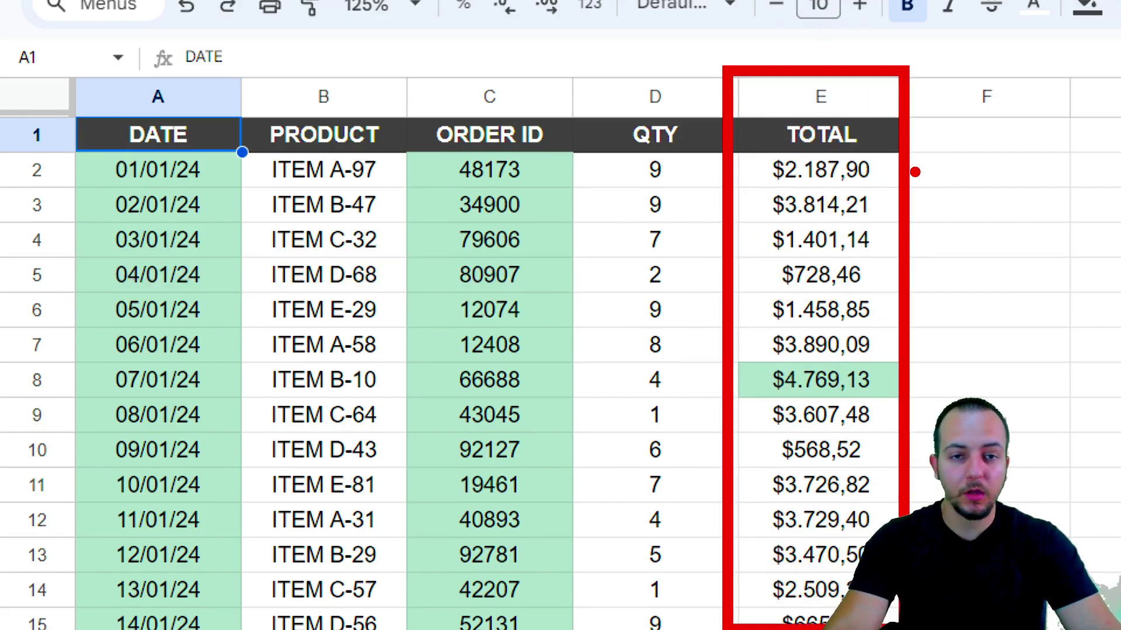
key("Escape")
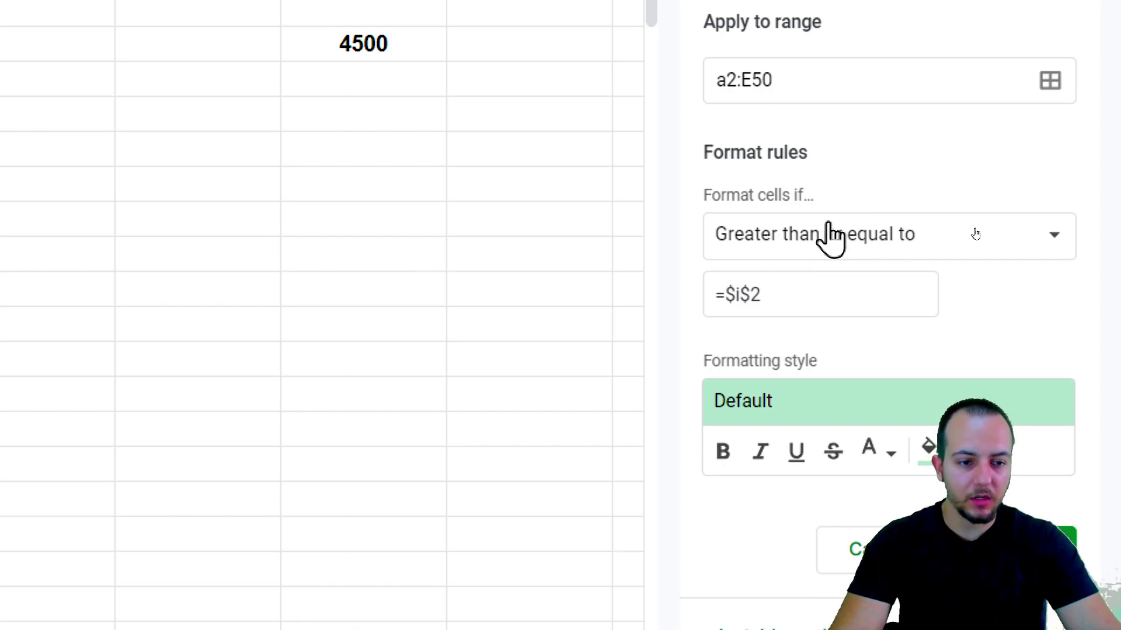
Switch the condition to Custom formula is, replacing =$i$2 with the formula =e2>i2
left_click(893, 237)
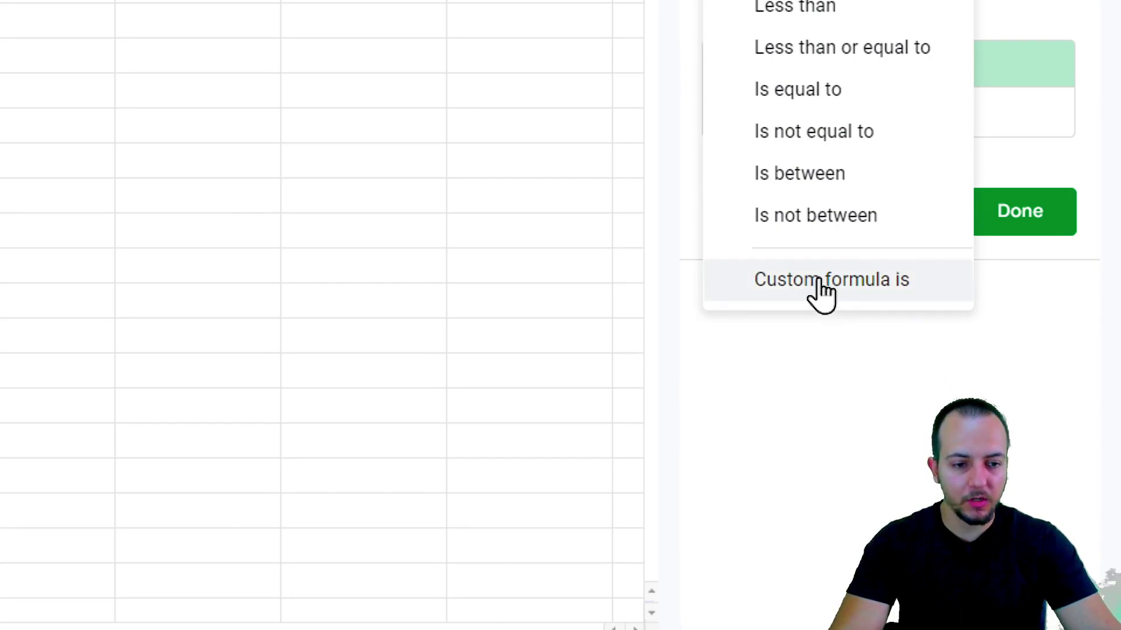
left_click(881, 292)
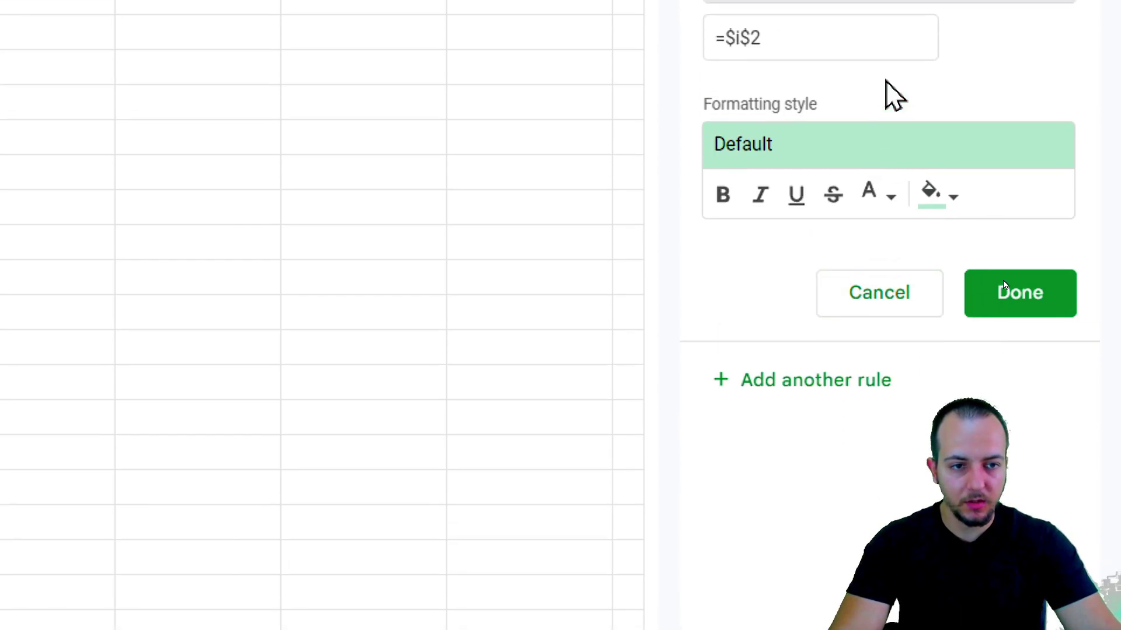
left_click(759, 303)
left_click_drag(759, 304, 691, 313)
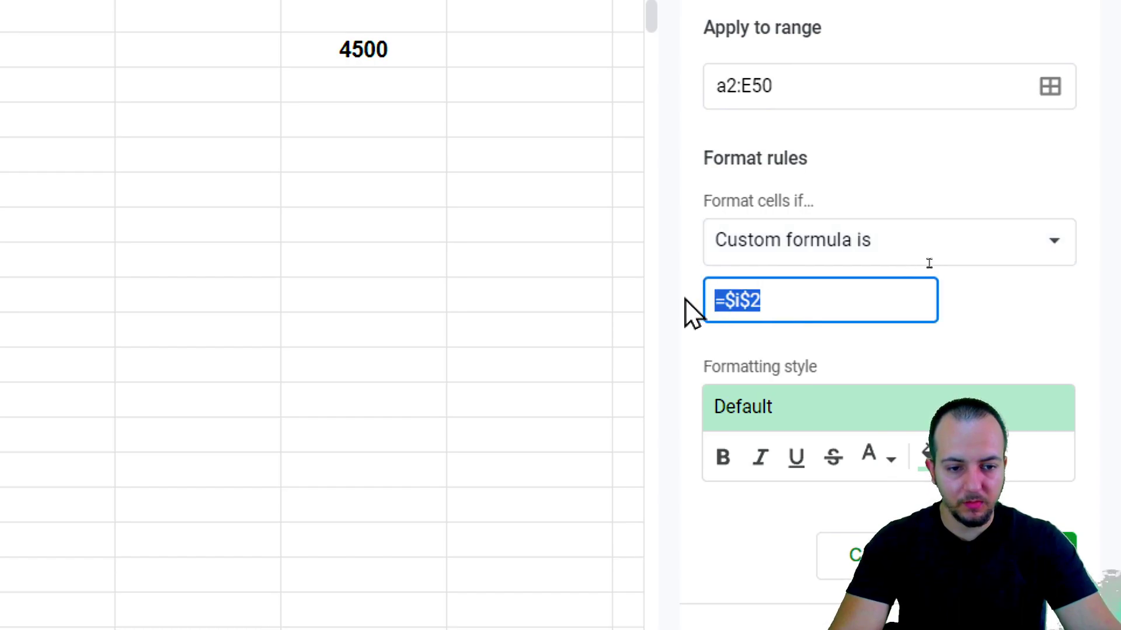
key("BackSpace")
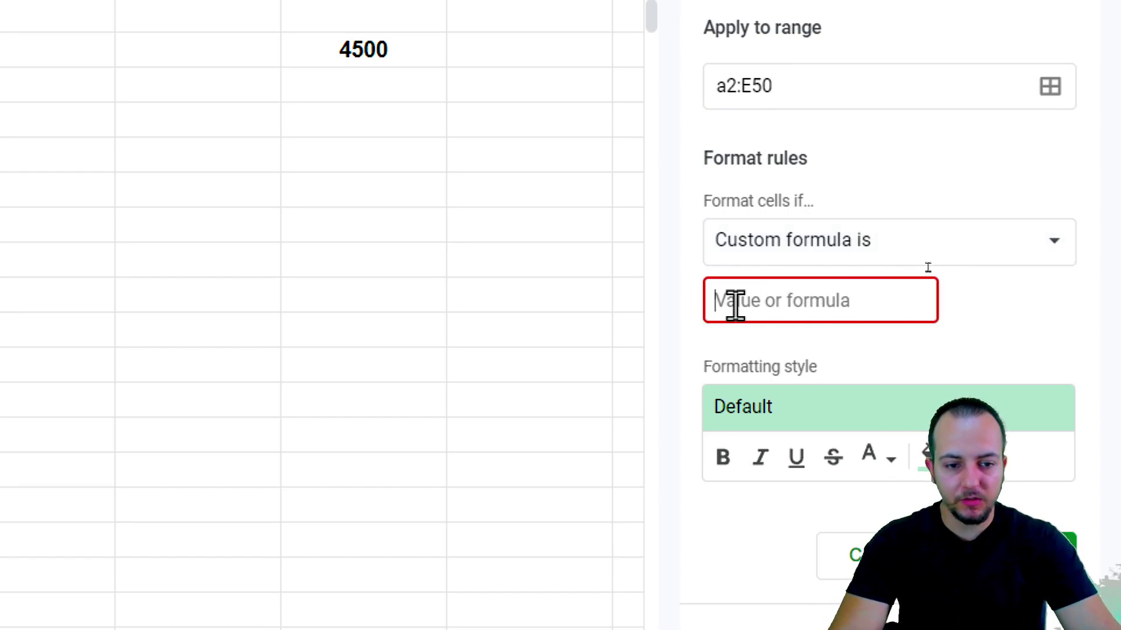
type("=")
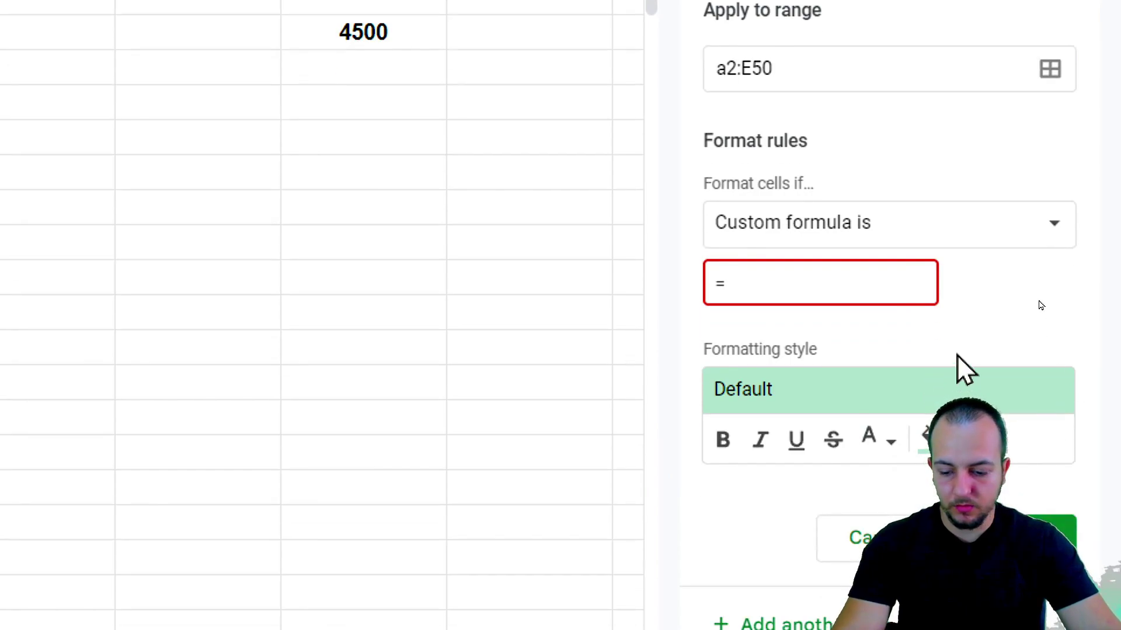
type("e2>")
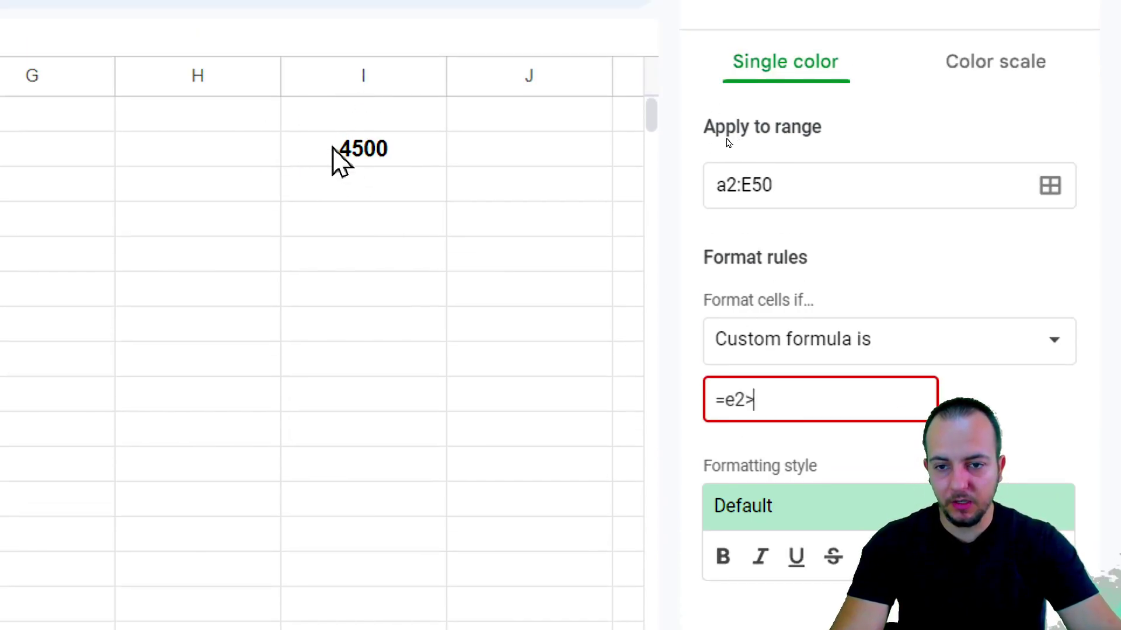
type("i2")
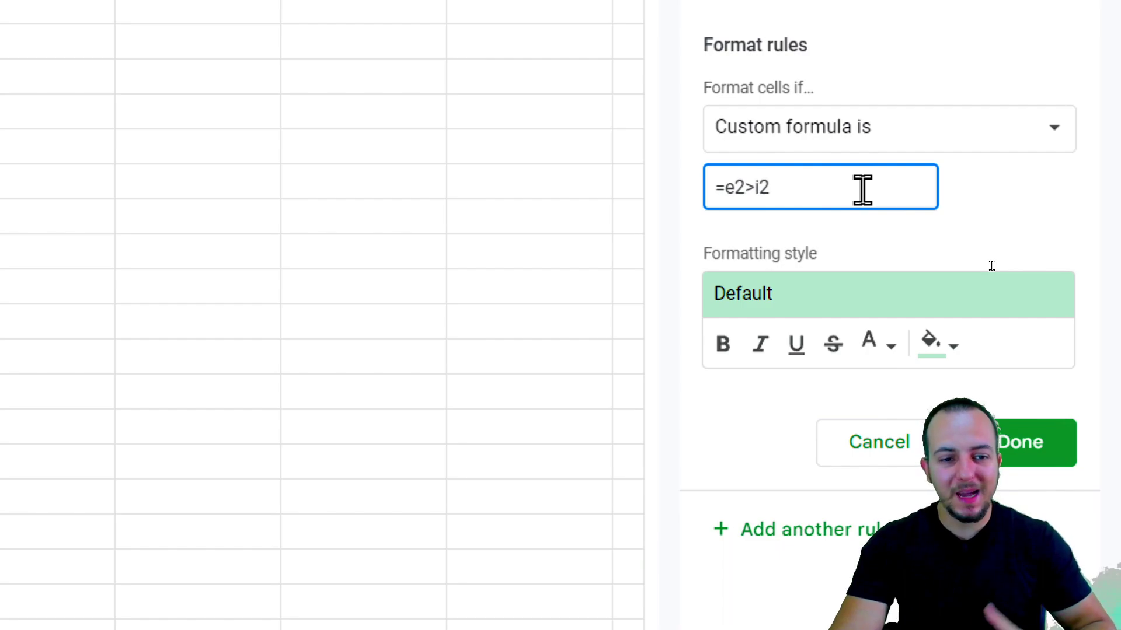
Edit the custom formula's comparison operator so it reads =e2>=i2
key("Left")
key("Left")
type("=")
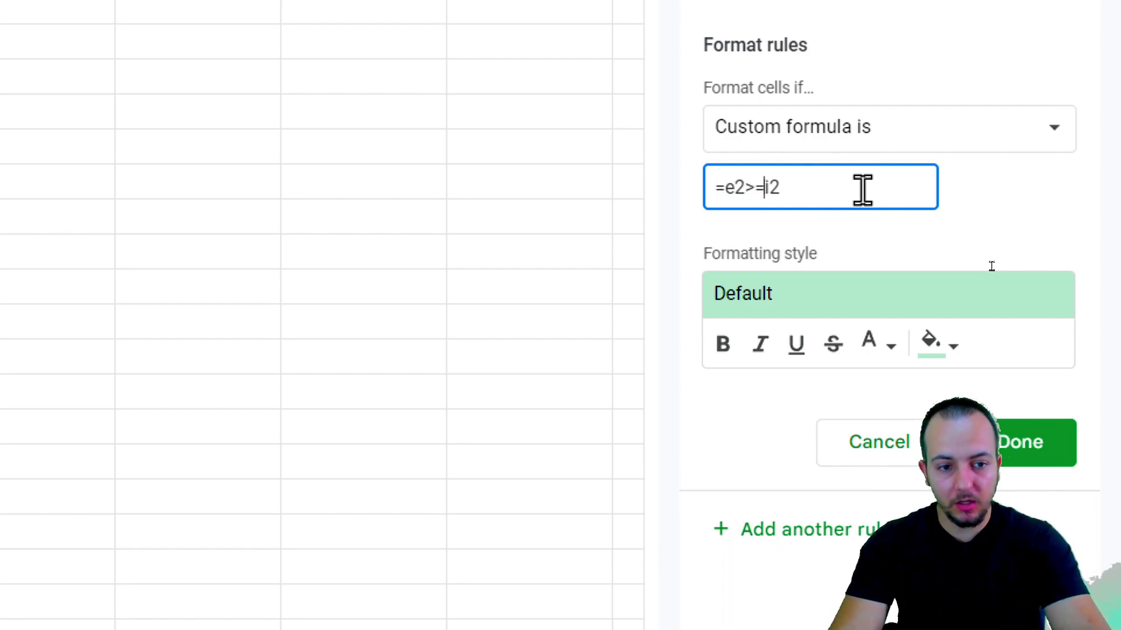
key("BackSpace")
key("BackSpace")
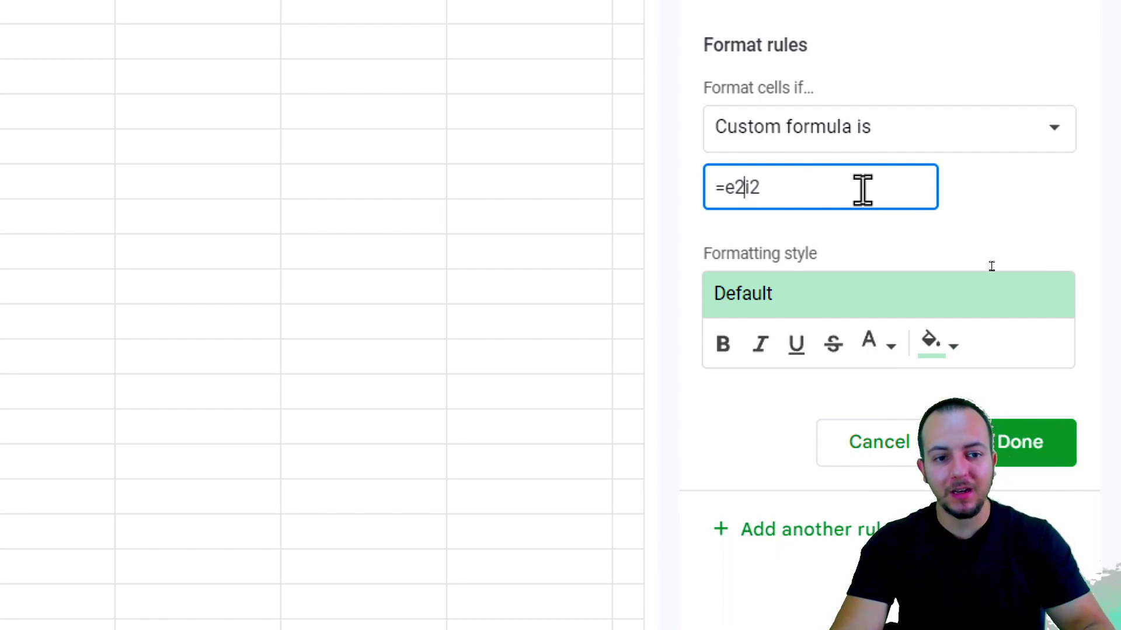
type("<")
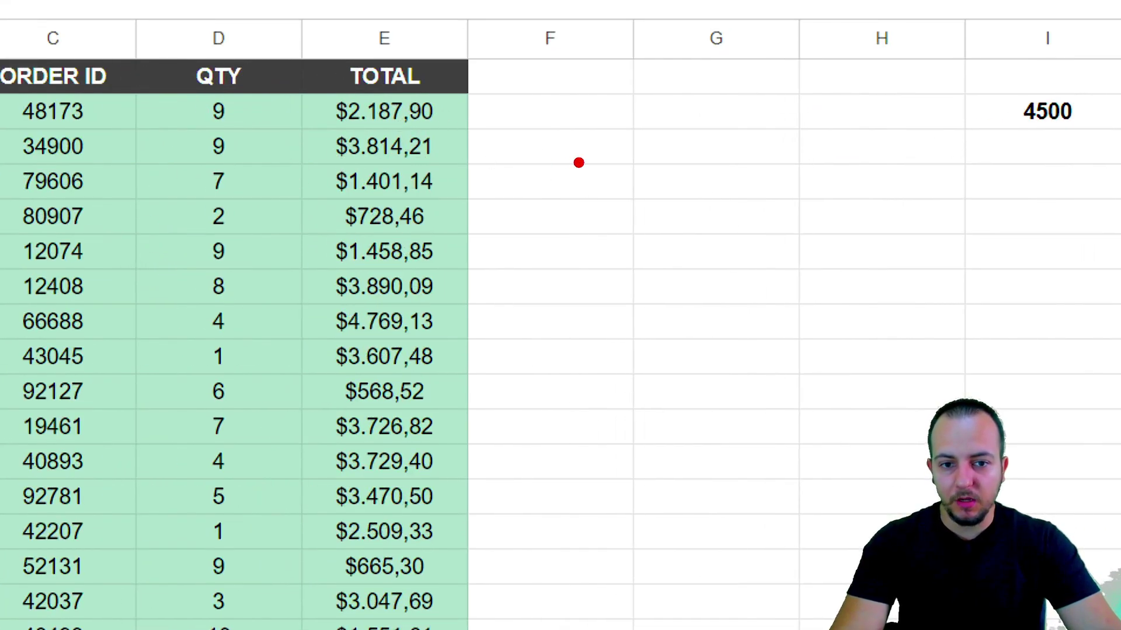
mouse_move(282, 9)
left_mouse_down()
mouse_move(412, 138)
mouse_move(481, 550)
mouse_move(479, 627)
left_mouse_up()
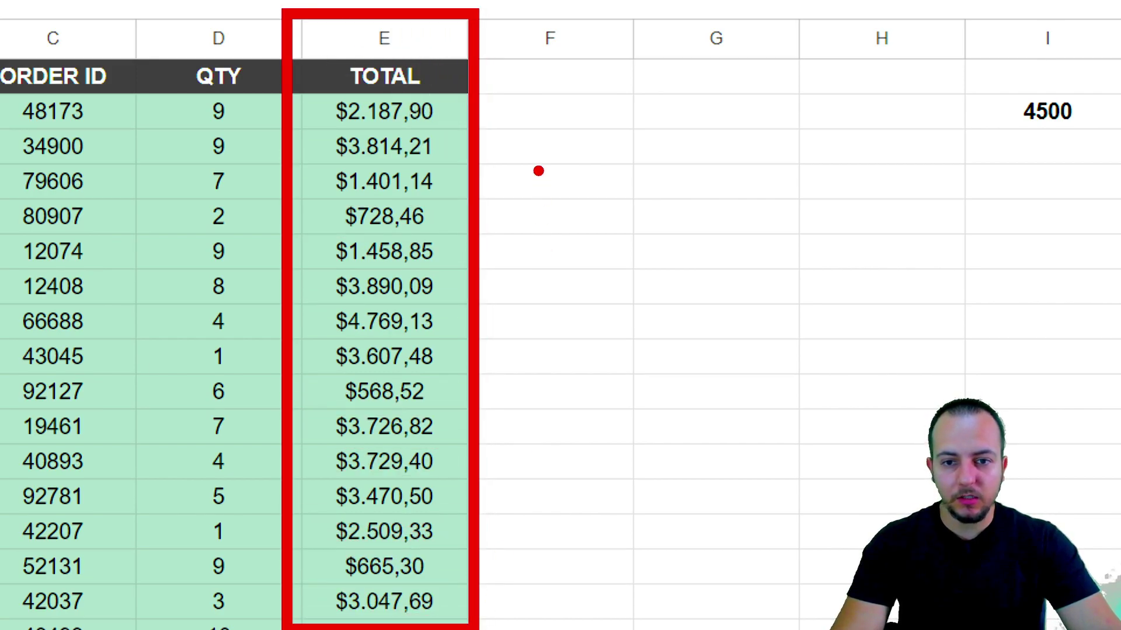
left_click_drag(483, 111, 644, 55)
left_click_drag(503, 153, 621, 109)
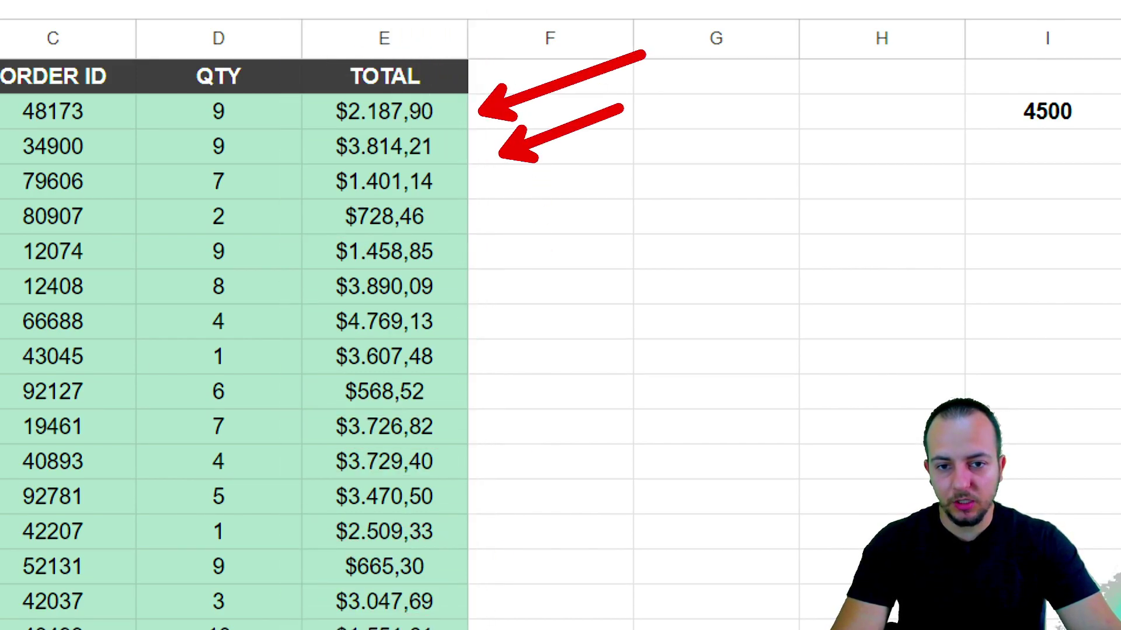
left_click_drag(492, 189, 640, 138)
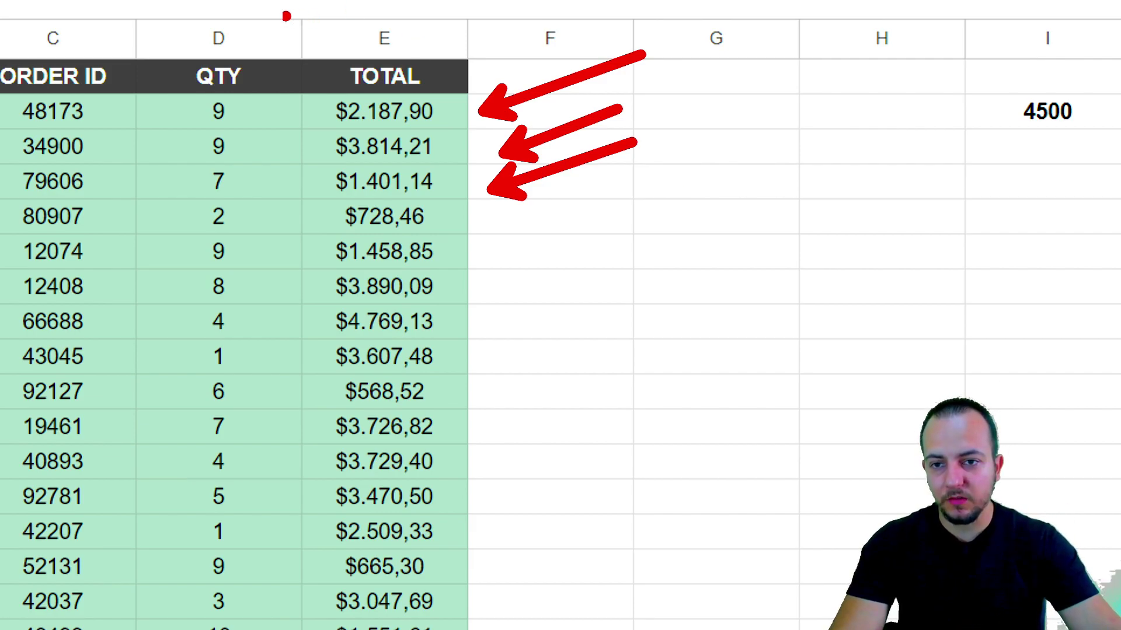
mouse_move(297, 15)
left_mouse_down()
mouse_move(469, 388)
mouse_move(473, 627)
left_mouse_up()
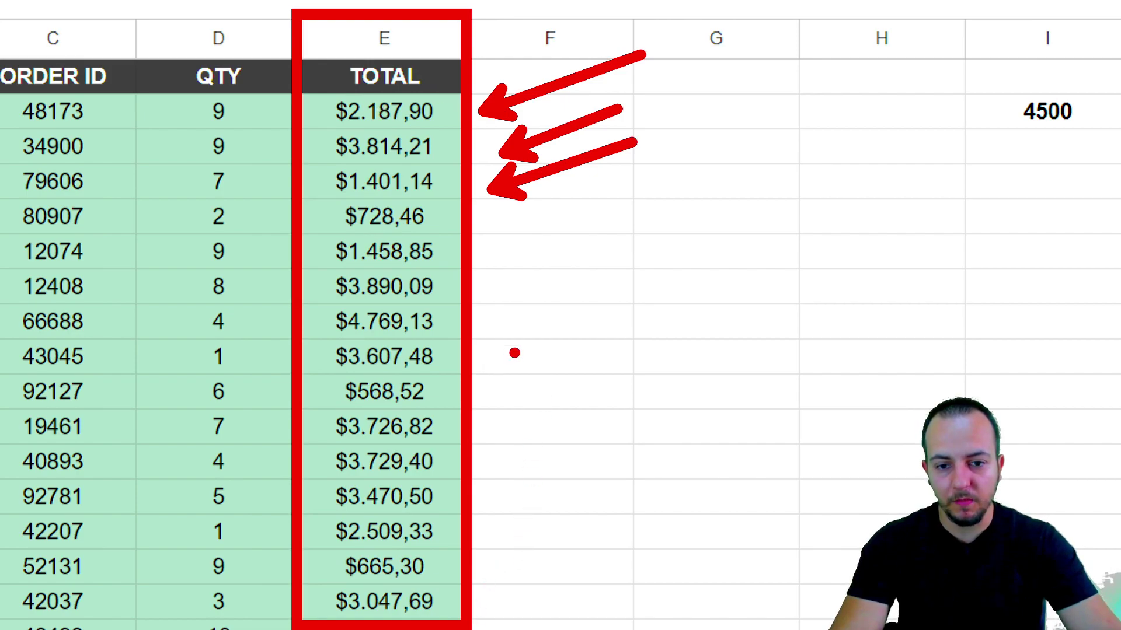
mouse_move(613, 316)
left_mouse_down()
mouse_move(610, 367)
mouse_move(496, 419)
left_mouse_up()
left_click_drag(564, 265, 574, 473)
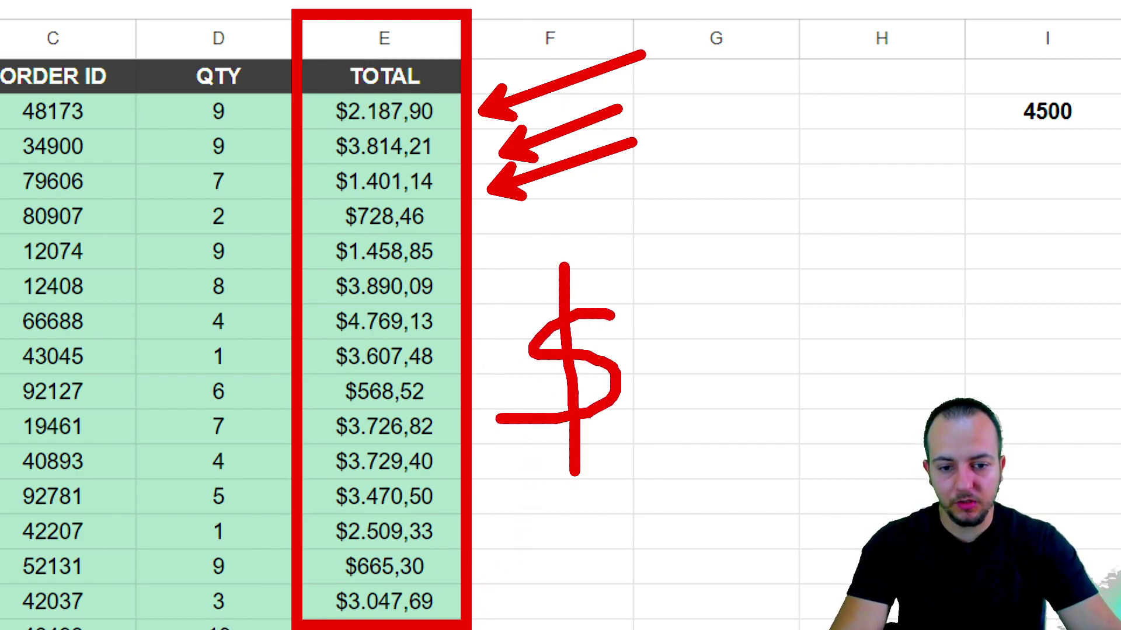
right_click(630, 326)
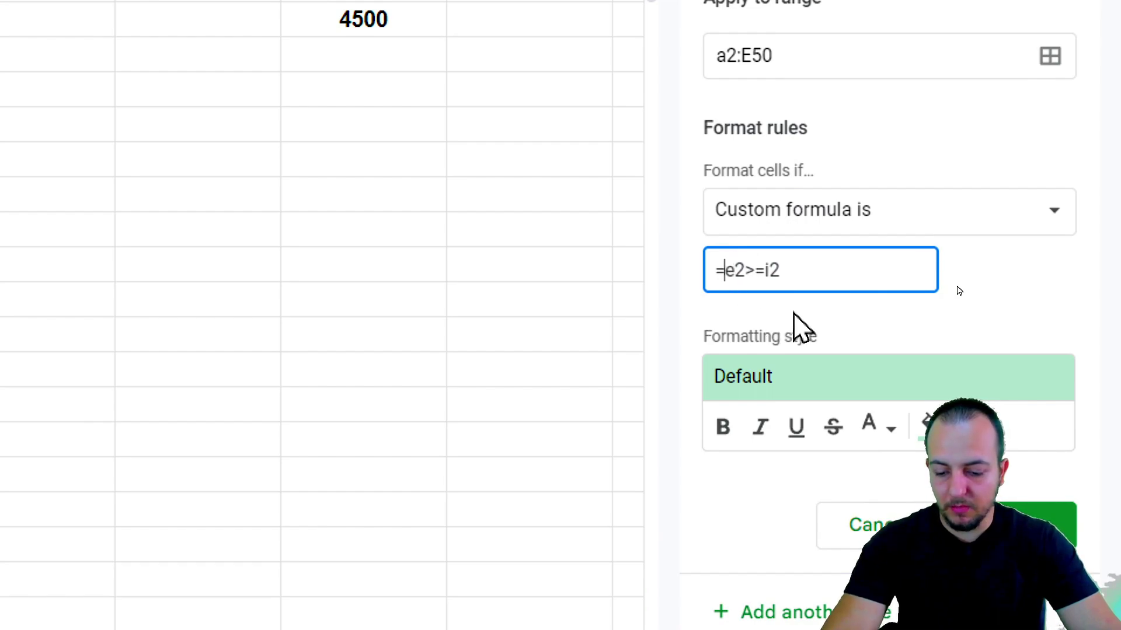
Add $ anchors so the custom formula reads =$e2>=$i$2
type("$")
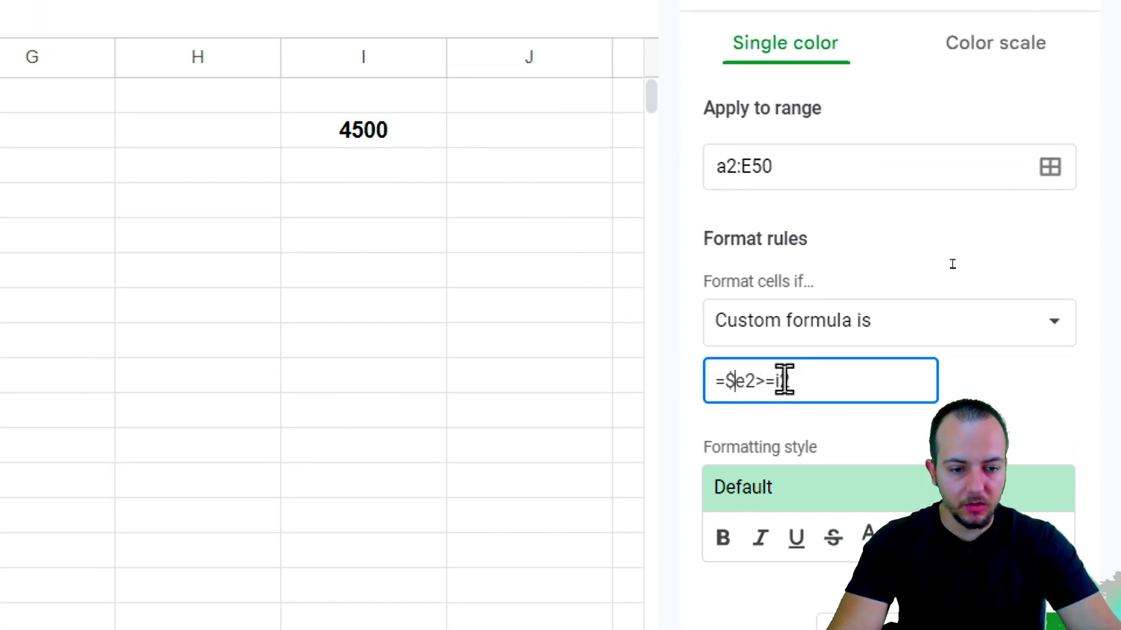
type("$")
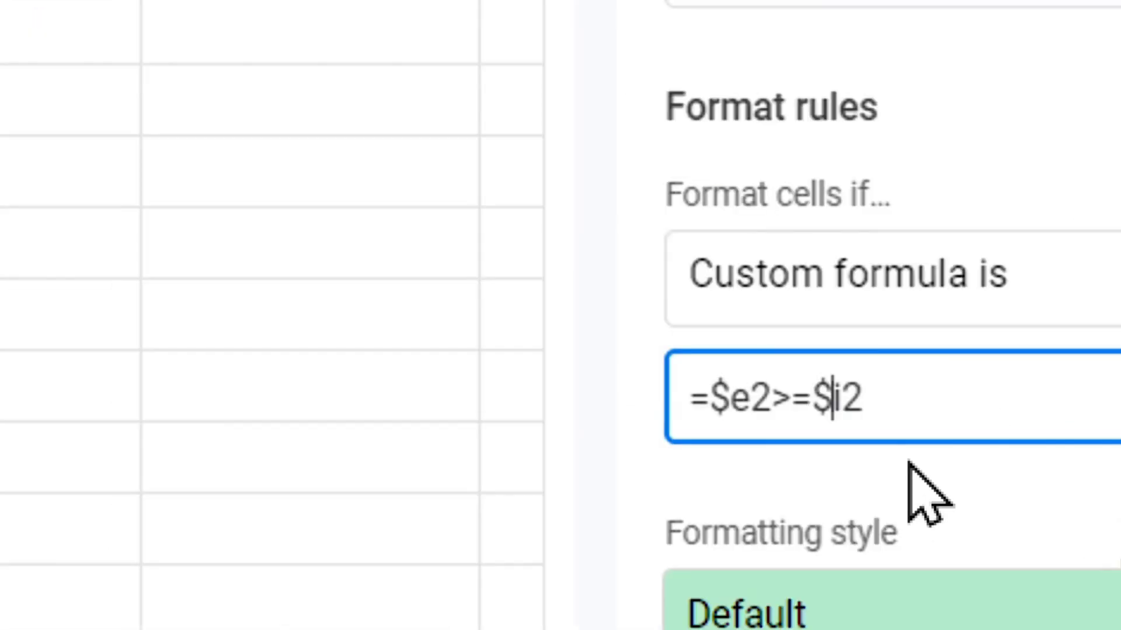
left_click(790, 381)
type("$")
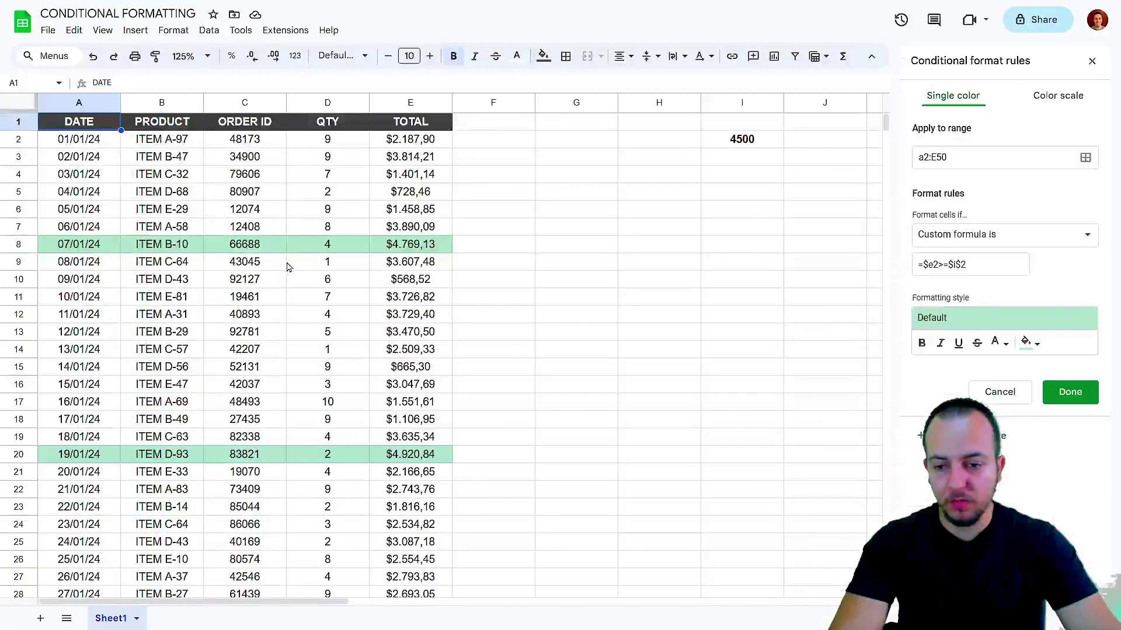
Choose bright green as the rule's fill colour and click Done
scroll(561, 401, "down", 5)
scroll(627, 453, "up", 6)
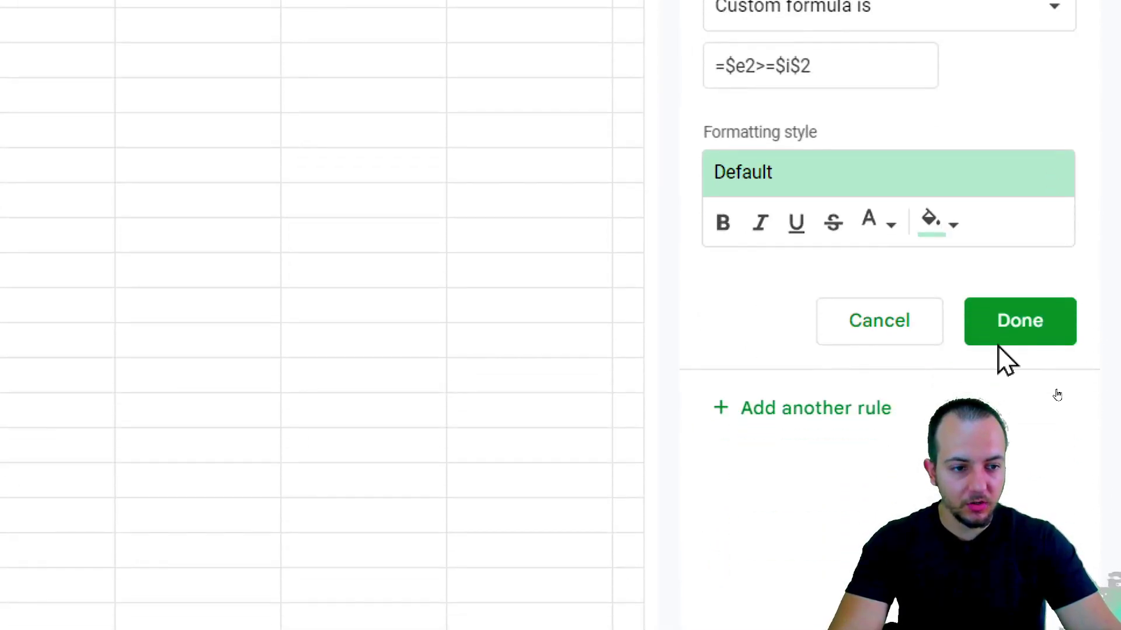
left_click(946, 233)
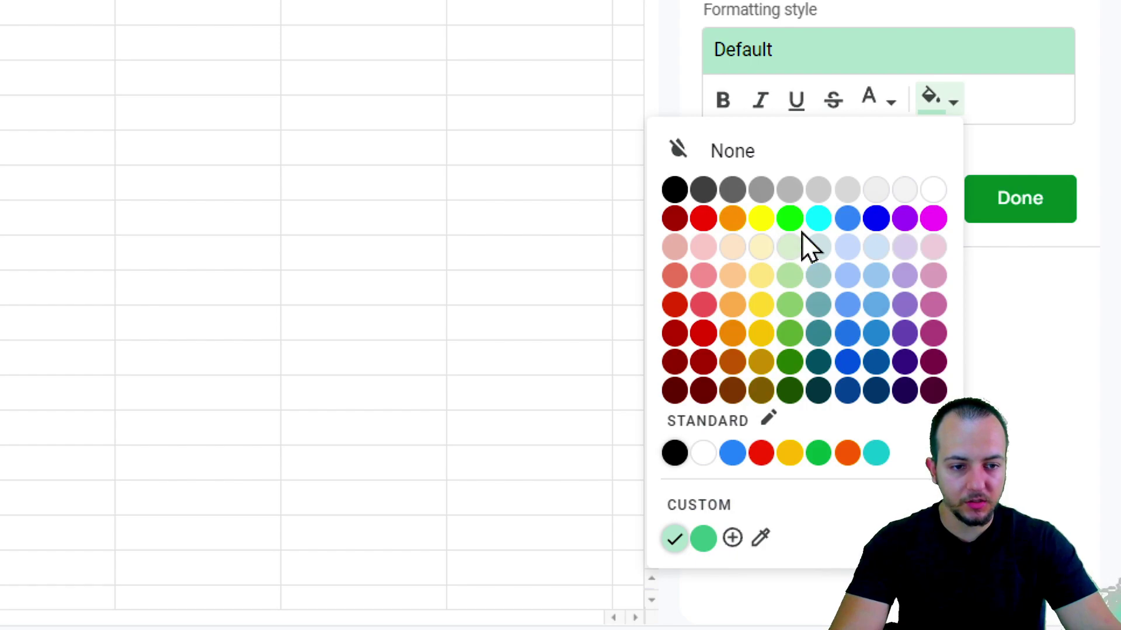
left_click(789, 218)
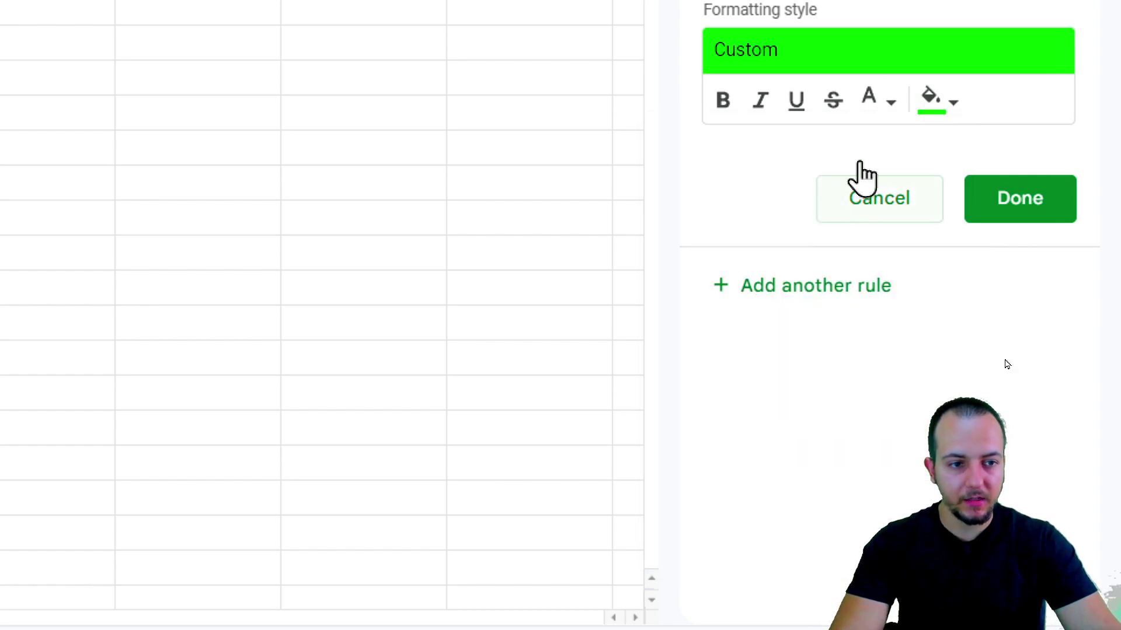
left_click(1005, 343)
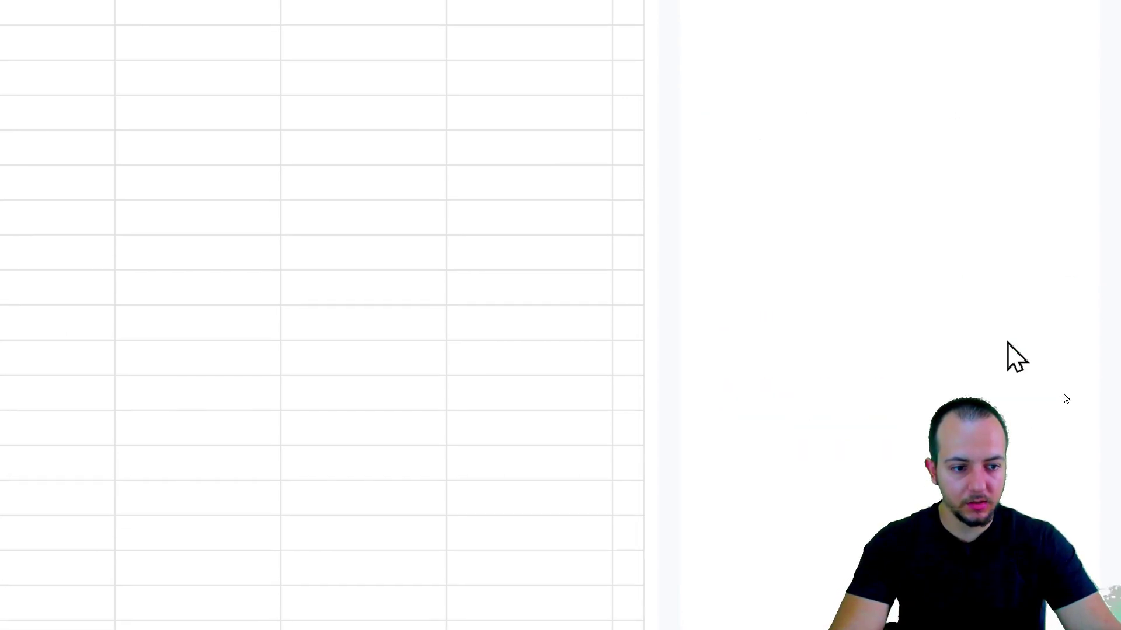
Close the rules sidebar and set the I2 threshold to 2500
left_click(1063, 0)
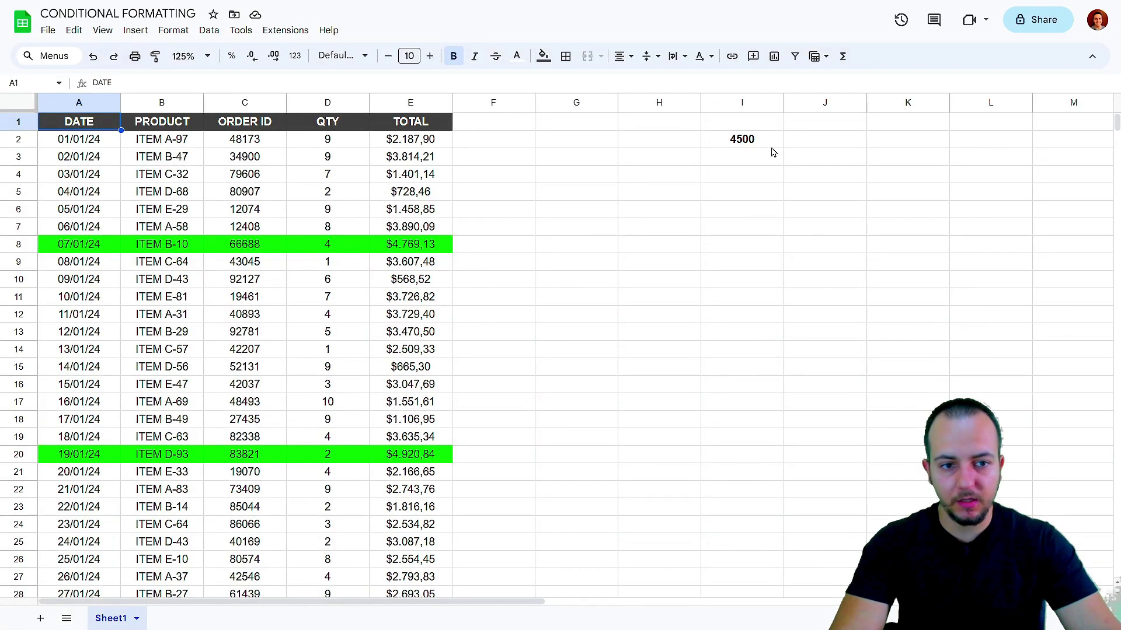
left_click(750, 138)
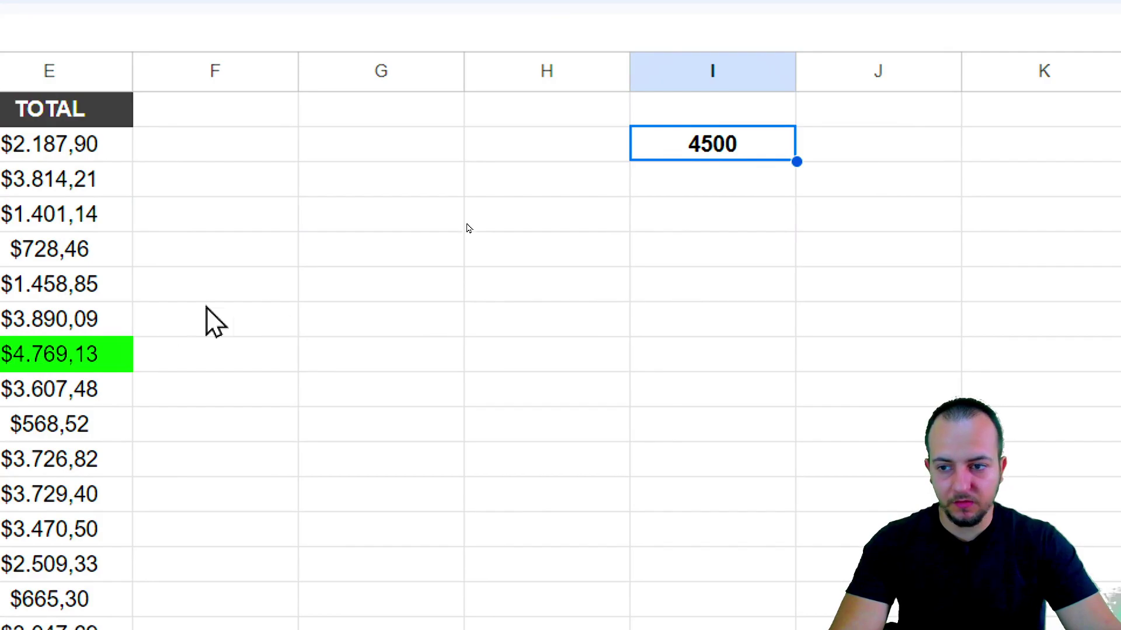
type("2500")
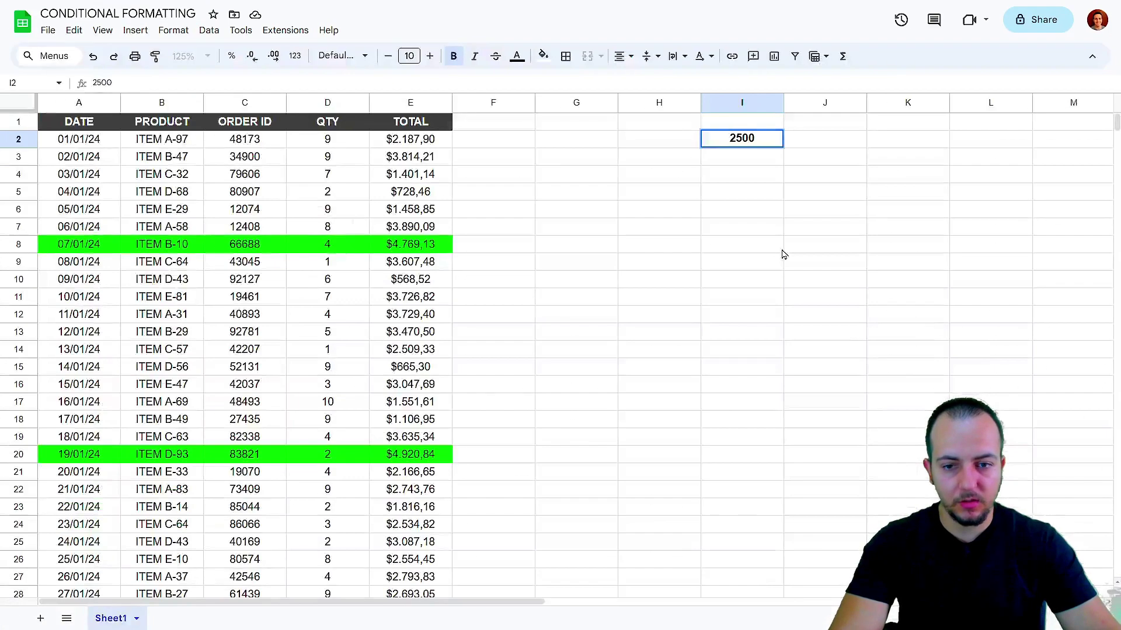
key("Return")
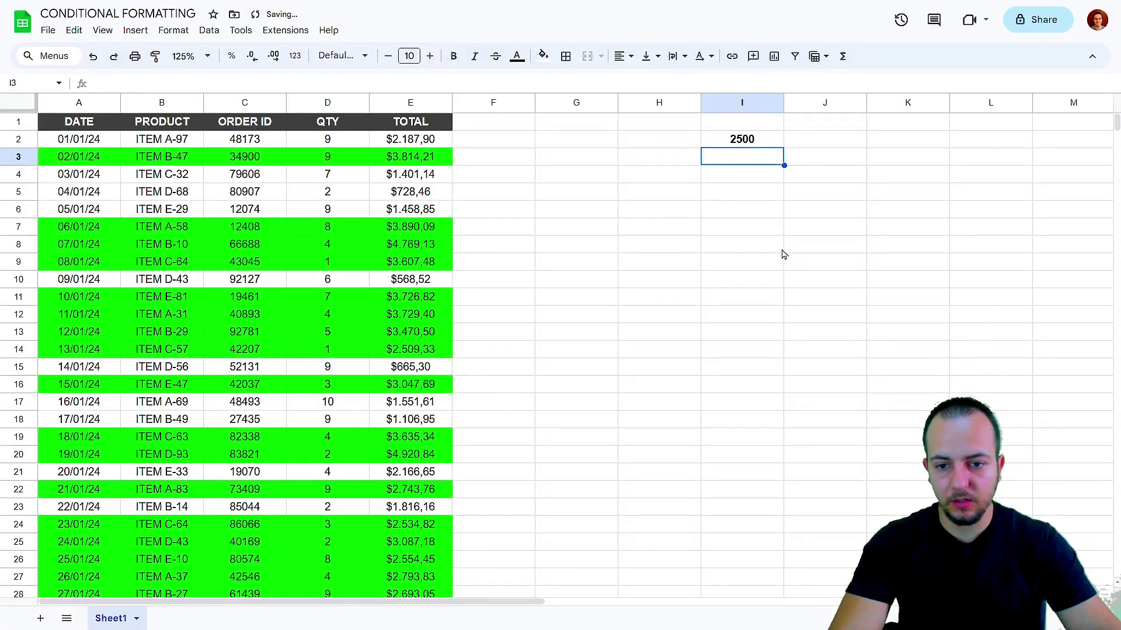
left_click(588, 229)
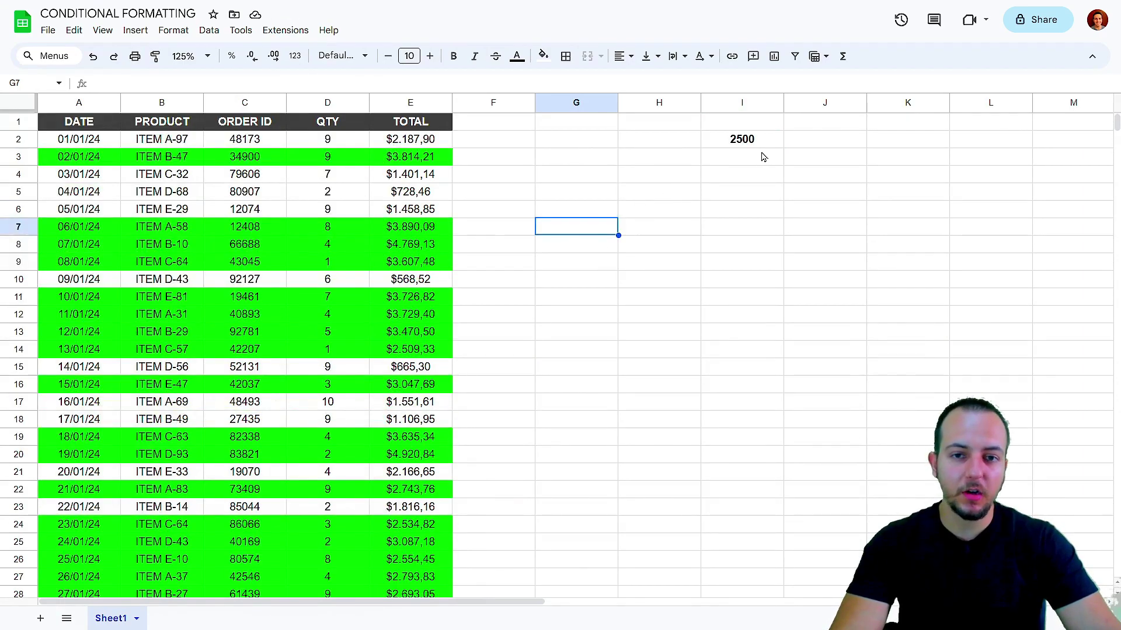